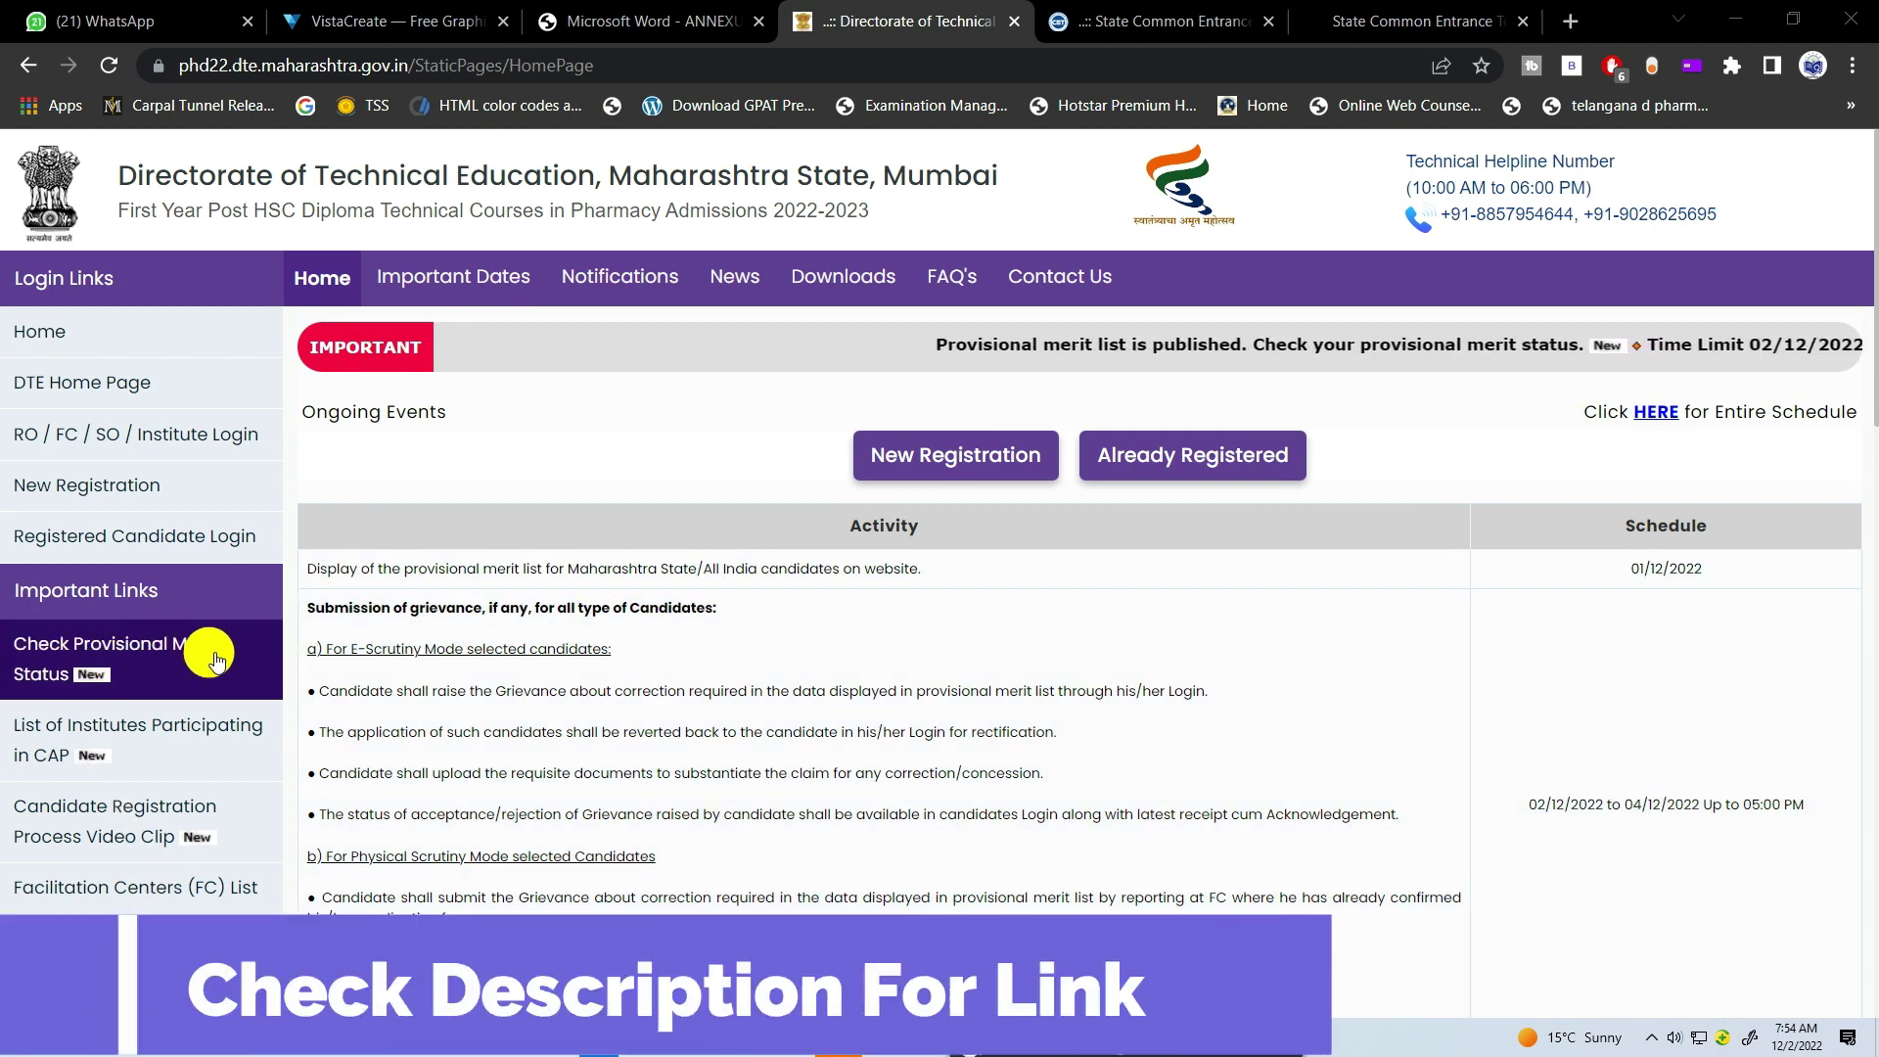
# - View the downloadable merit lists and documents on the admission site, and return to its home page
pyautogui.click(840, 284)
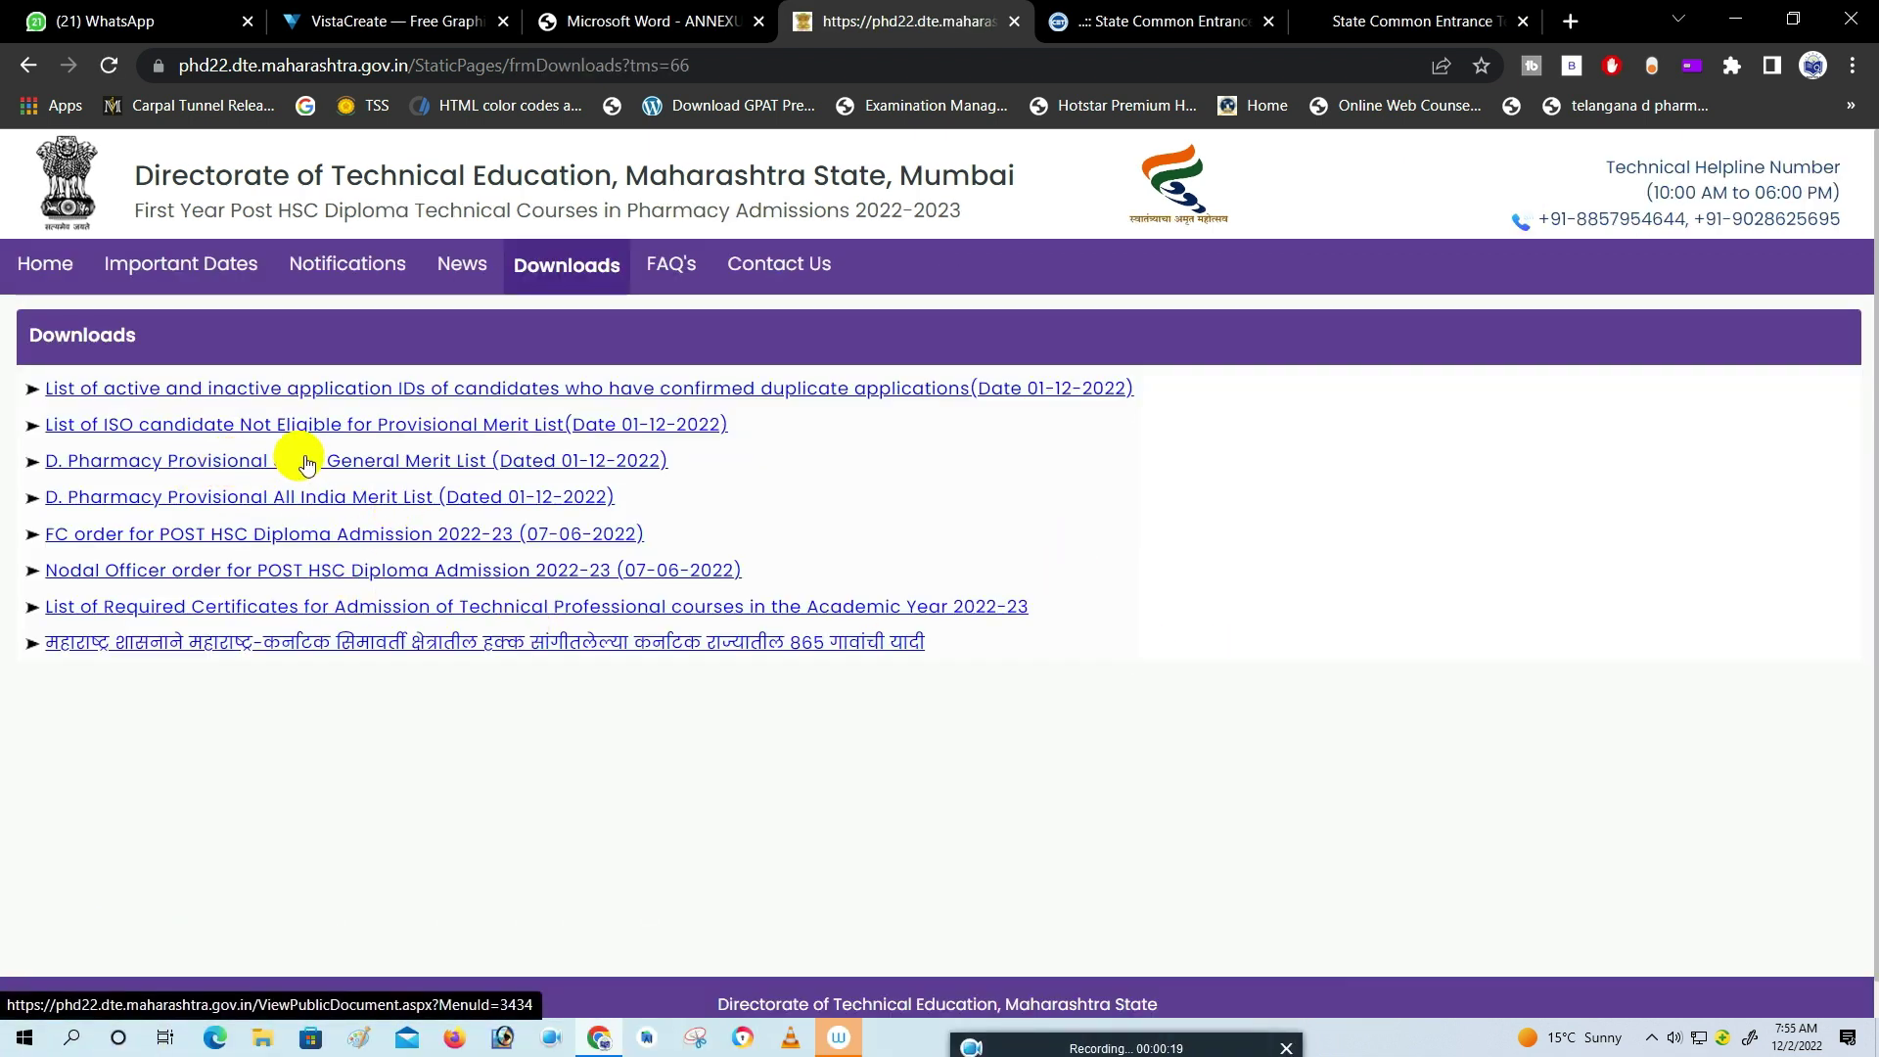
pyautogui.click(49, 265)
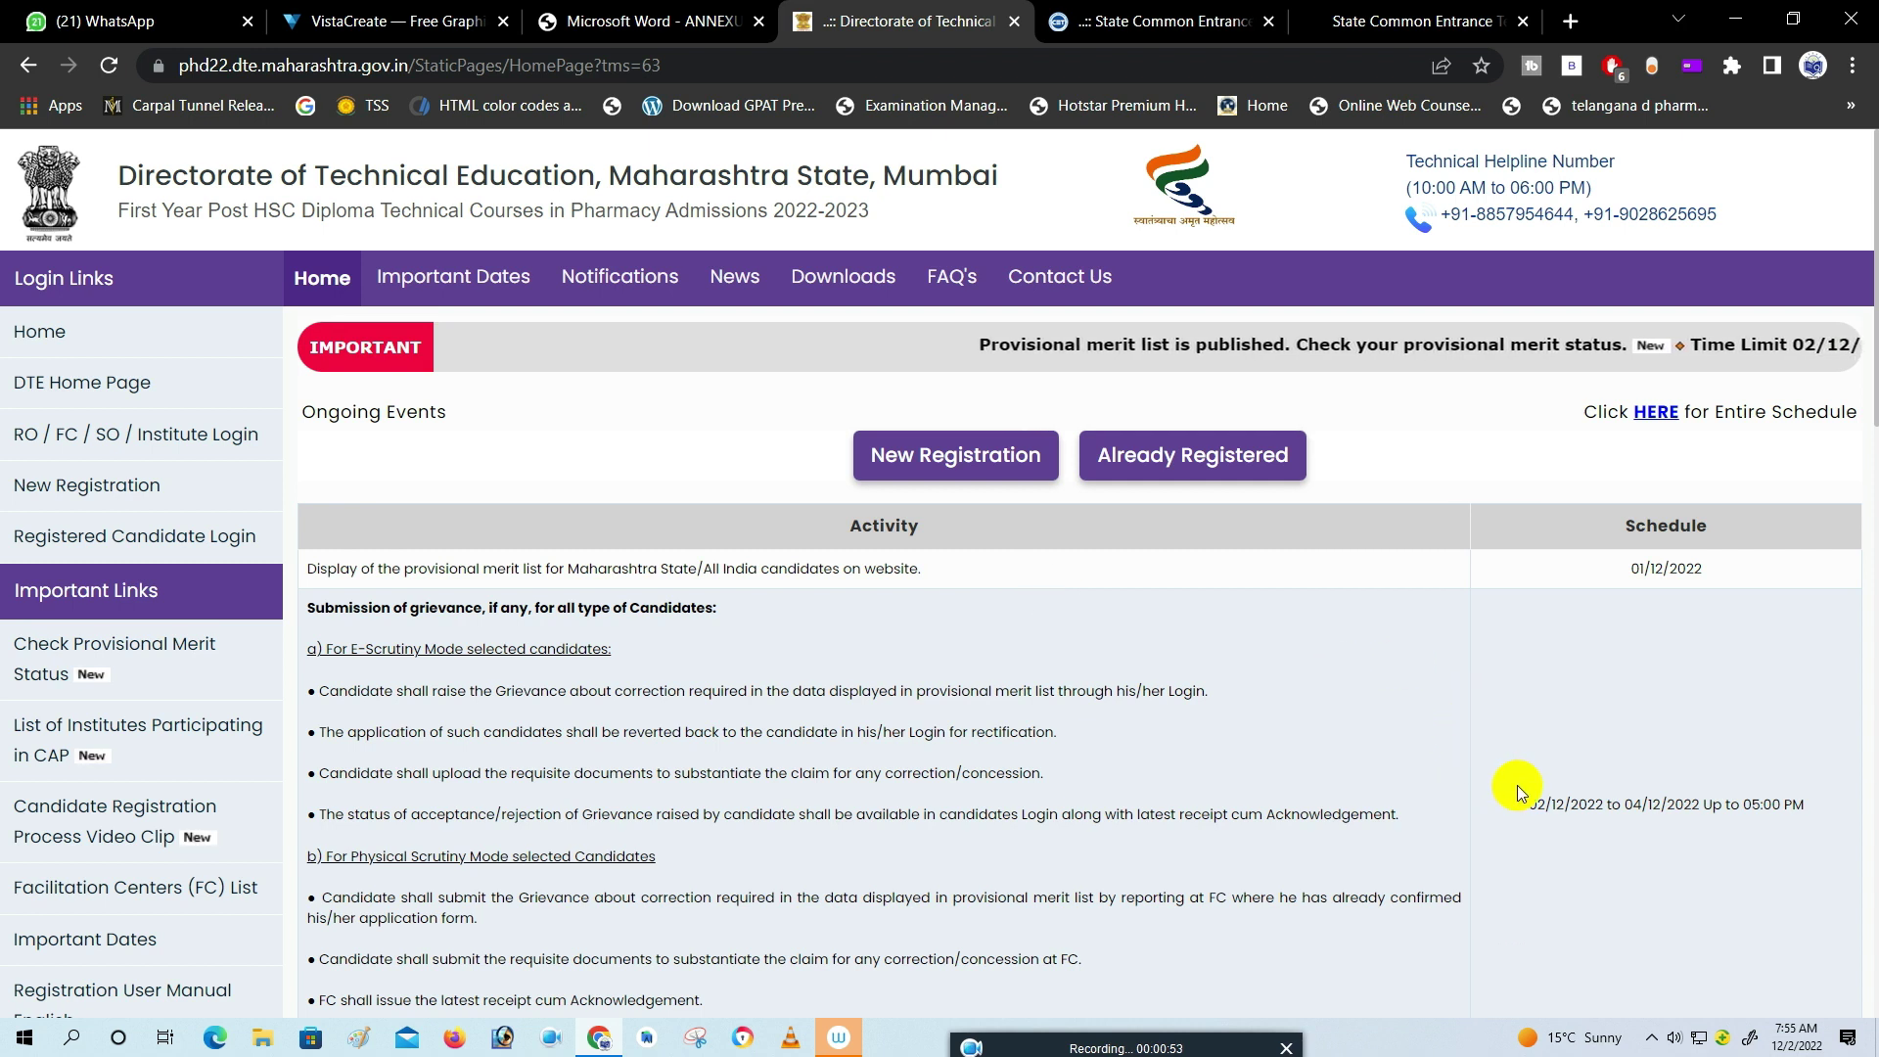
# - Examine the grievance submission period and the final merit list date in the home page's activity schedule
pyautogui.moveTo(1528, 805); pyautogui.dragTo(1601, 815)
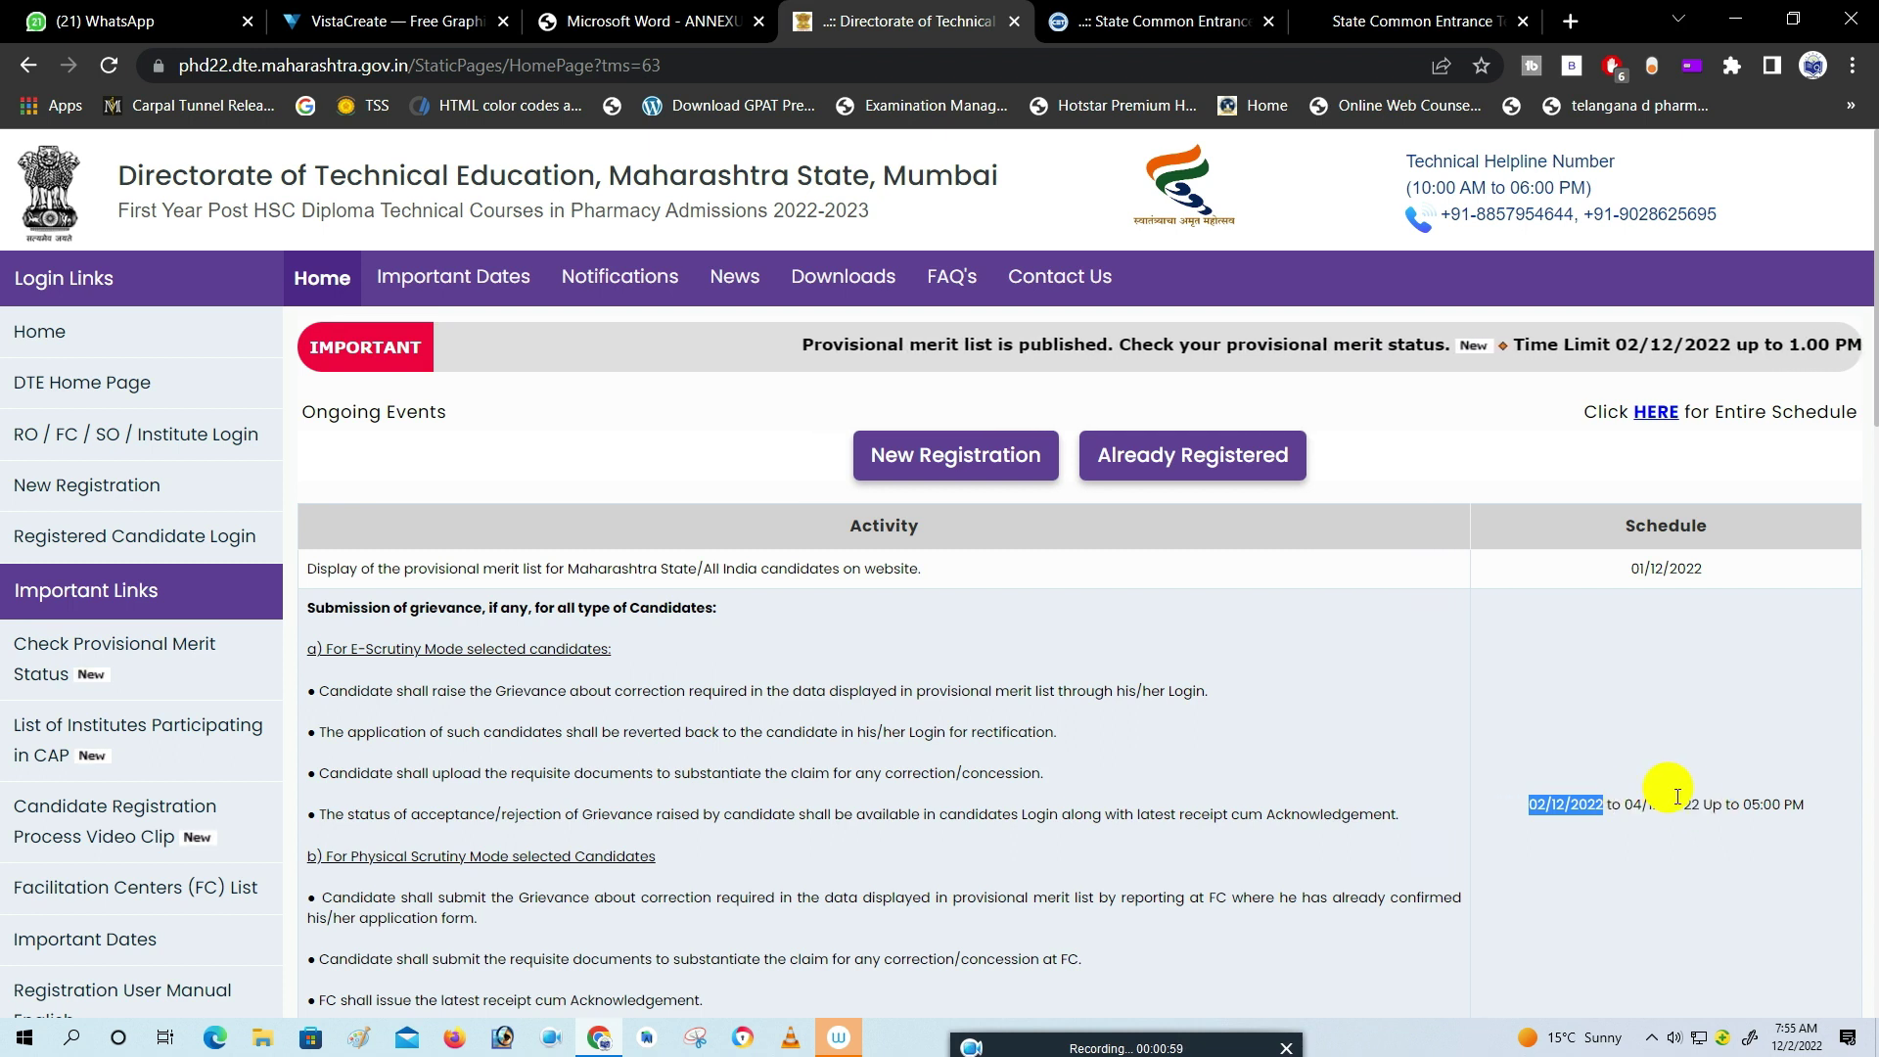
pyautogui.scroll(-3, 1677, 797)
pyautogui.scroll(2, 1677, 797)
pyautogui.scroll(1, 1663, 795)
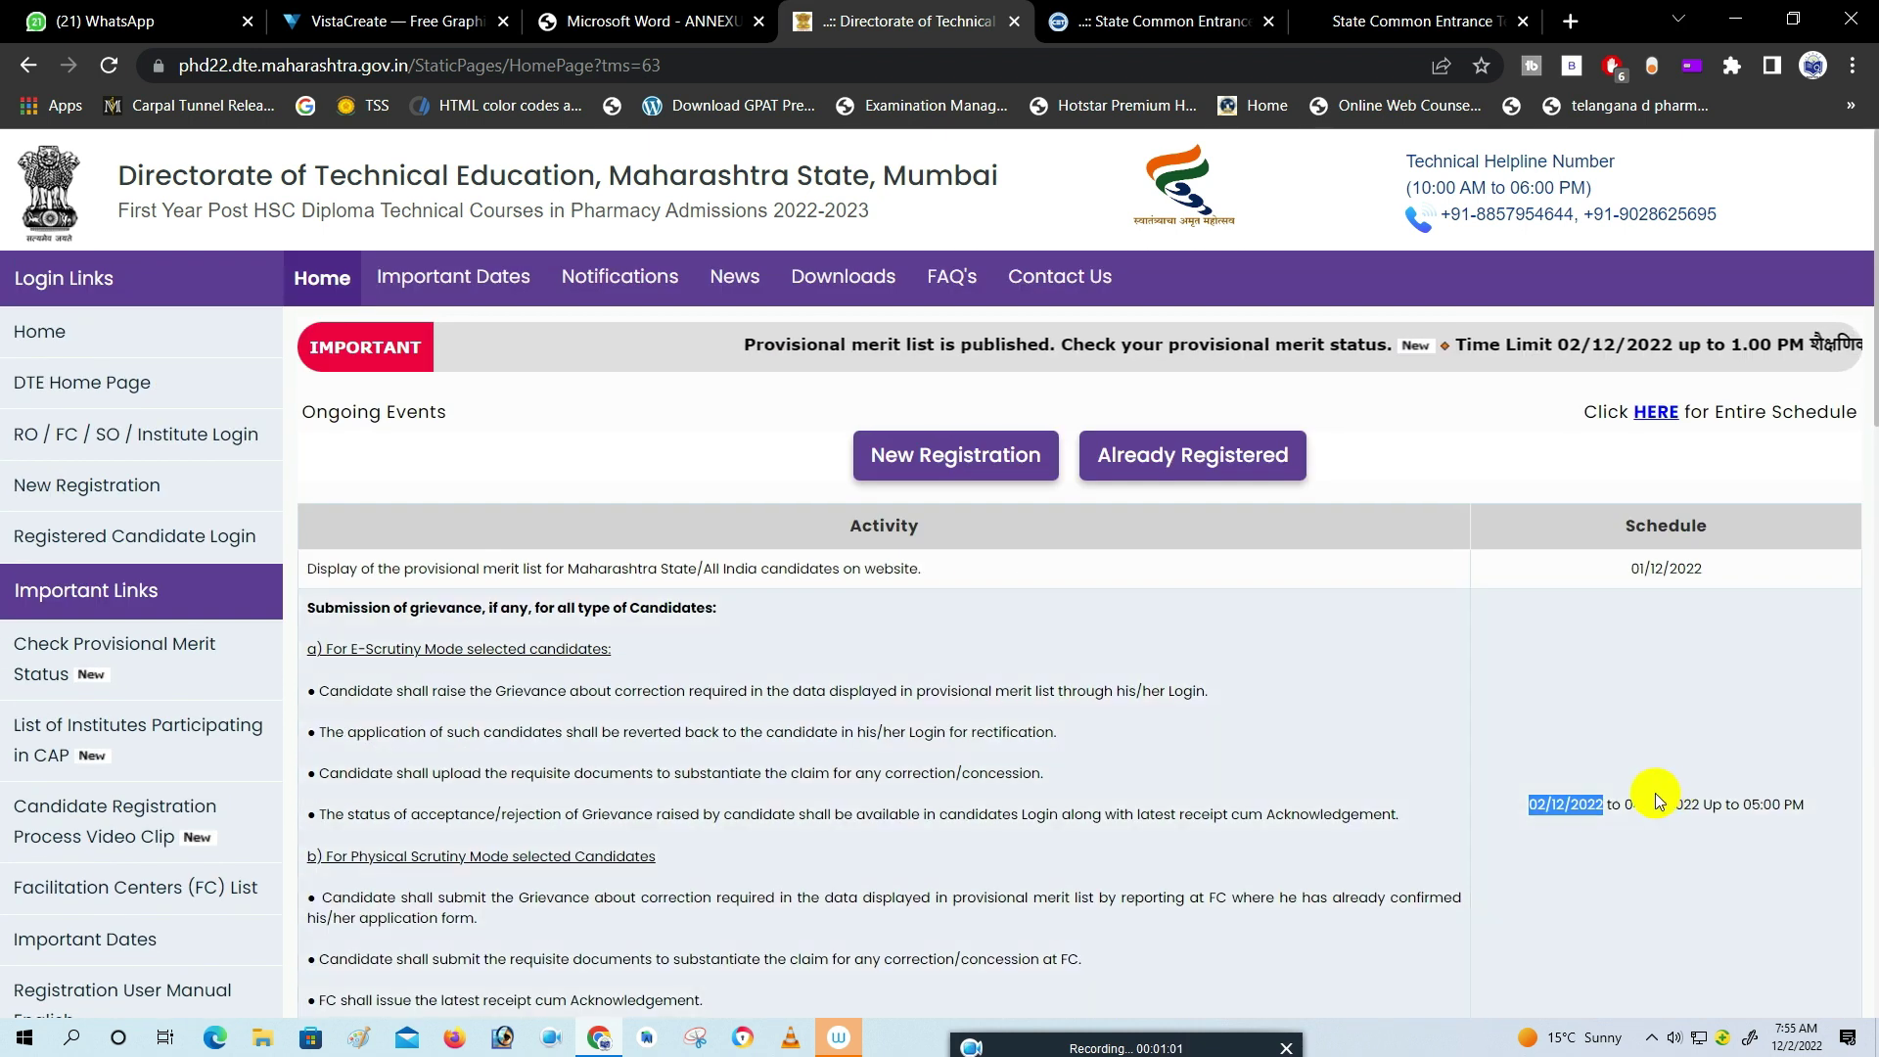
pyautogui.scroll(-3, 1654, 793)
pyautogui.moveTo(1636, 789); pyautogui.dragTo(1712, 789)
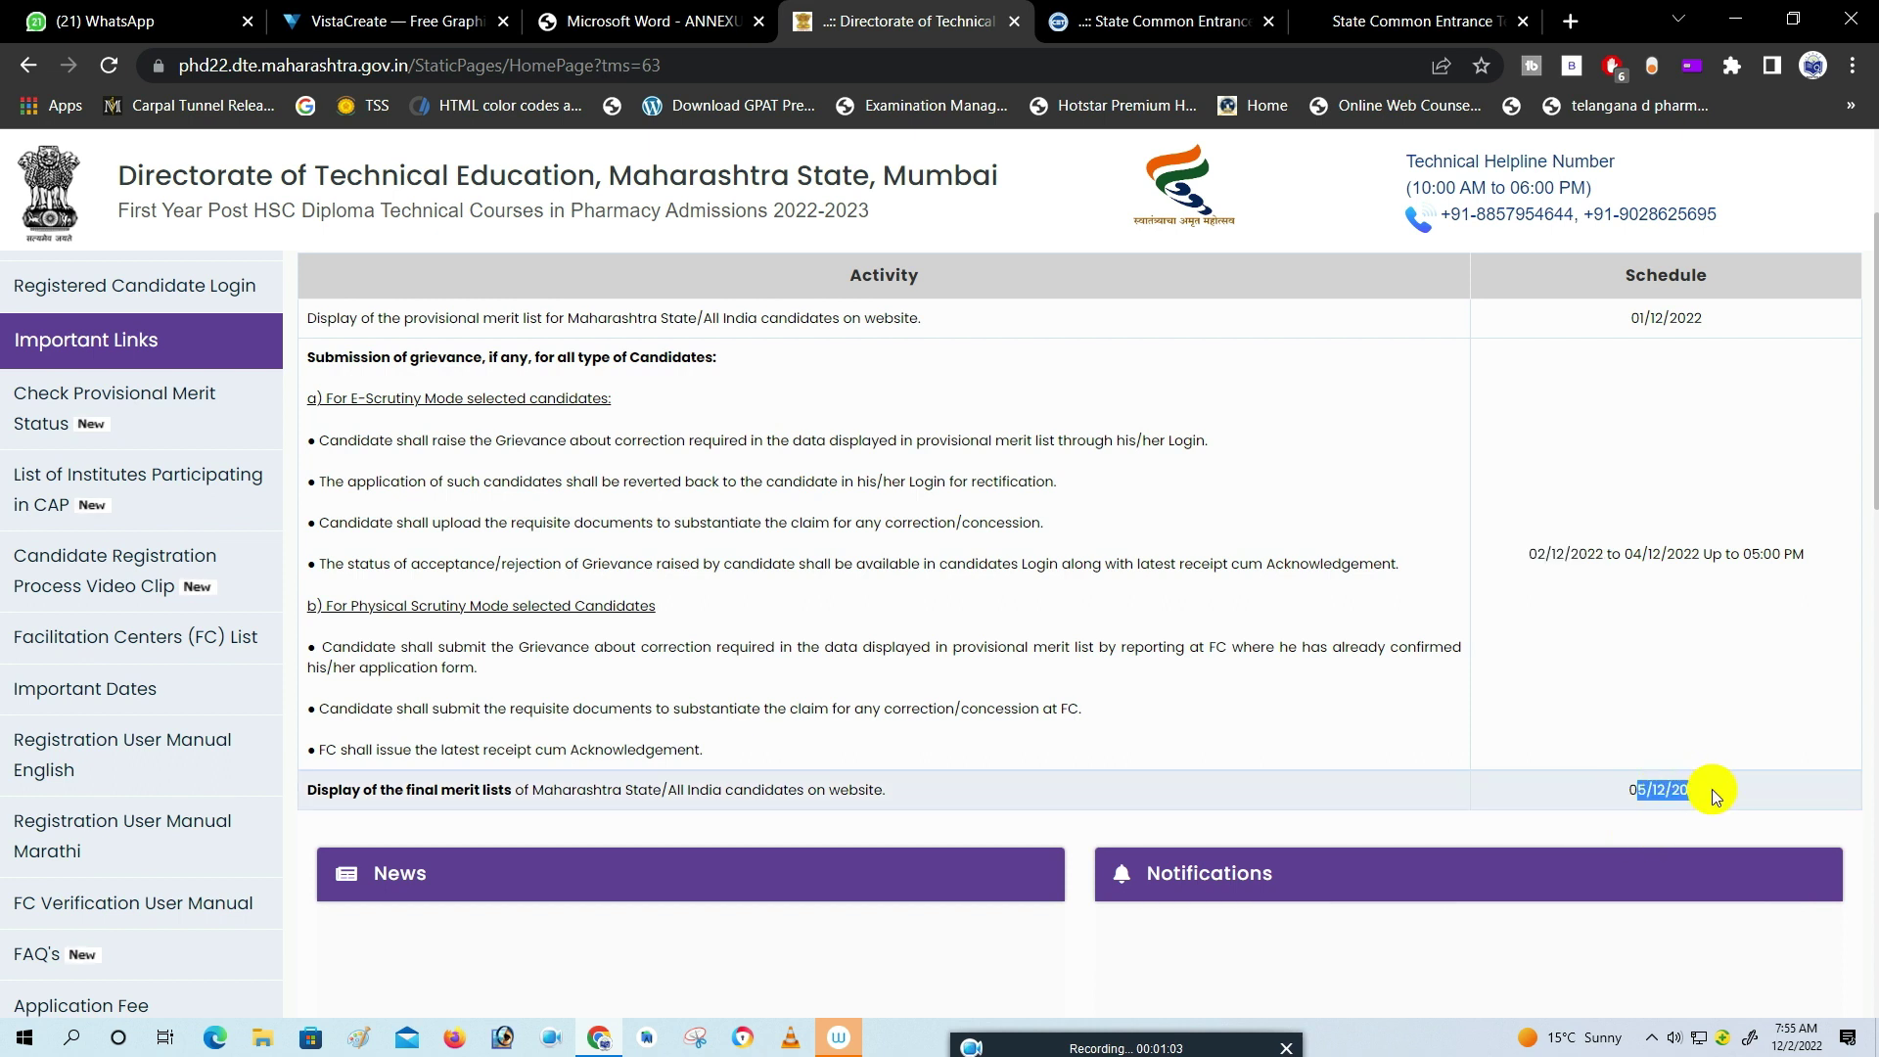
pyautogui.scroll(1, 1707, 785)
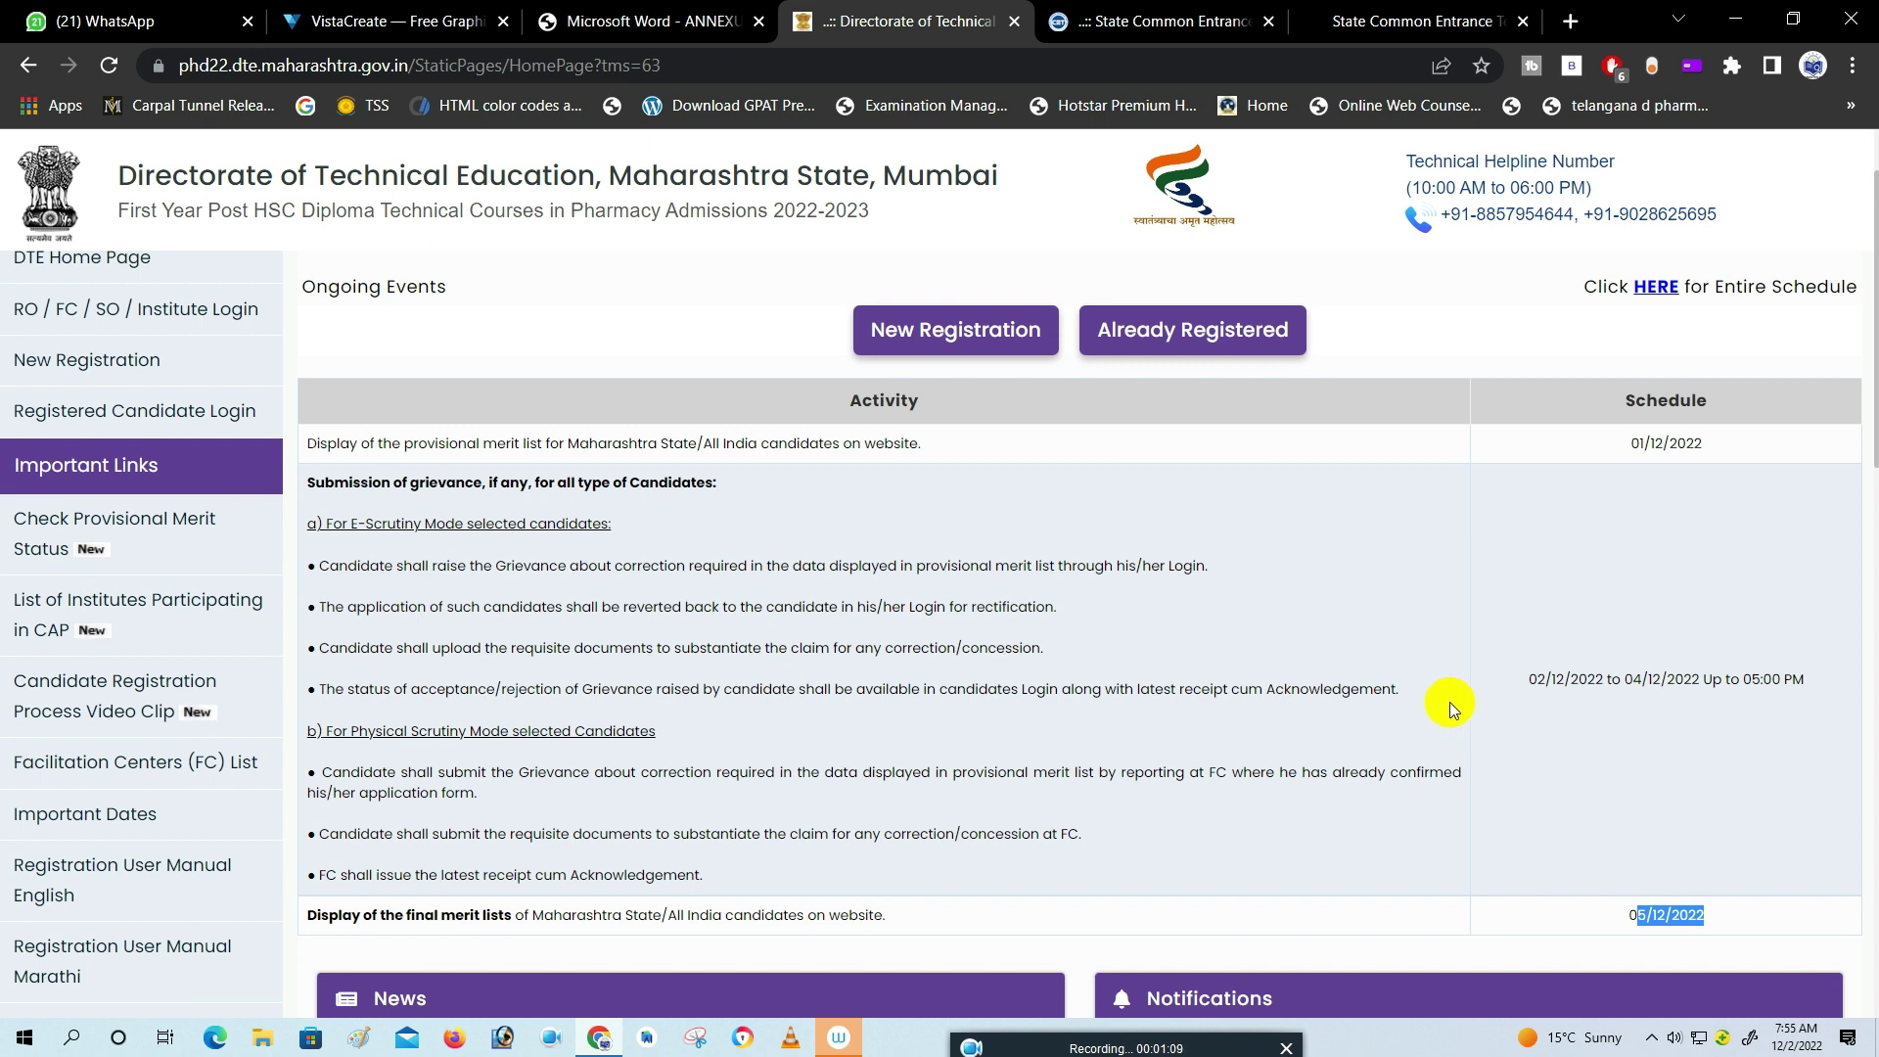
pyautogui.scroll(1, 1188, 656)
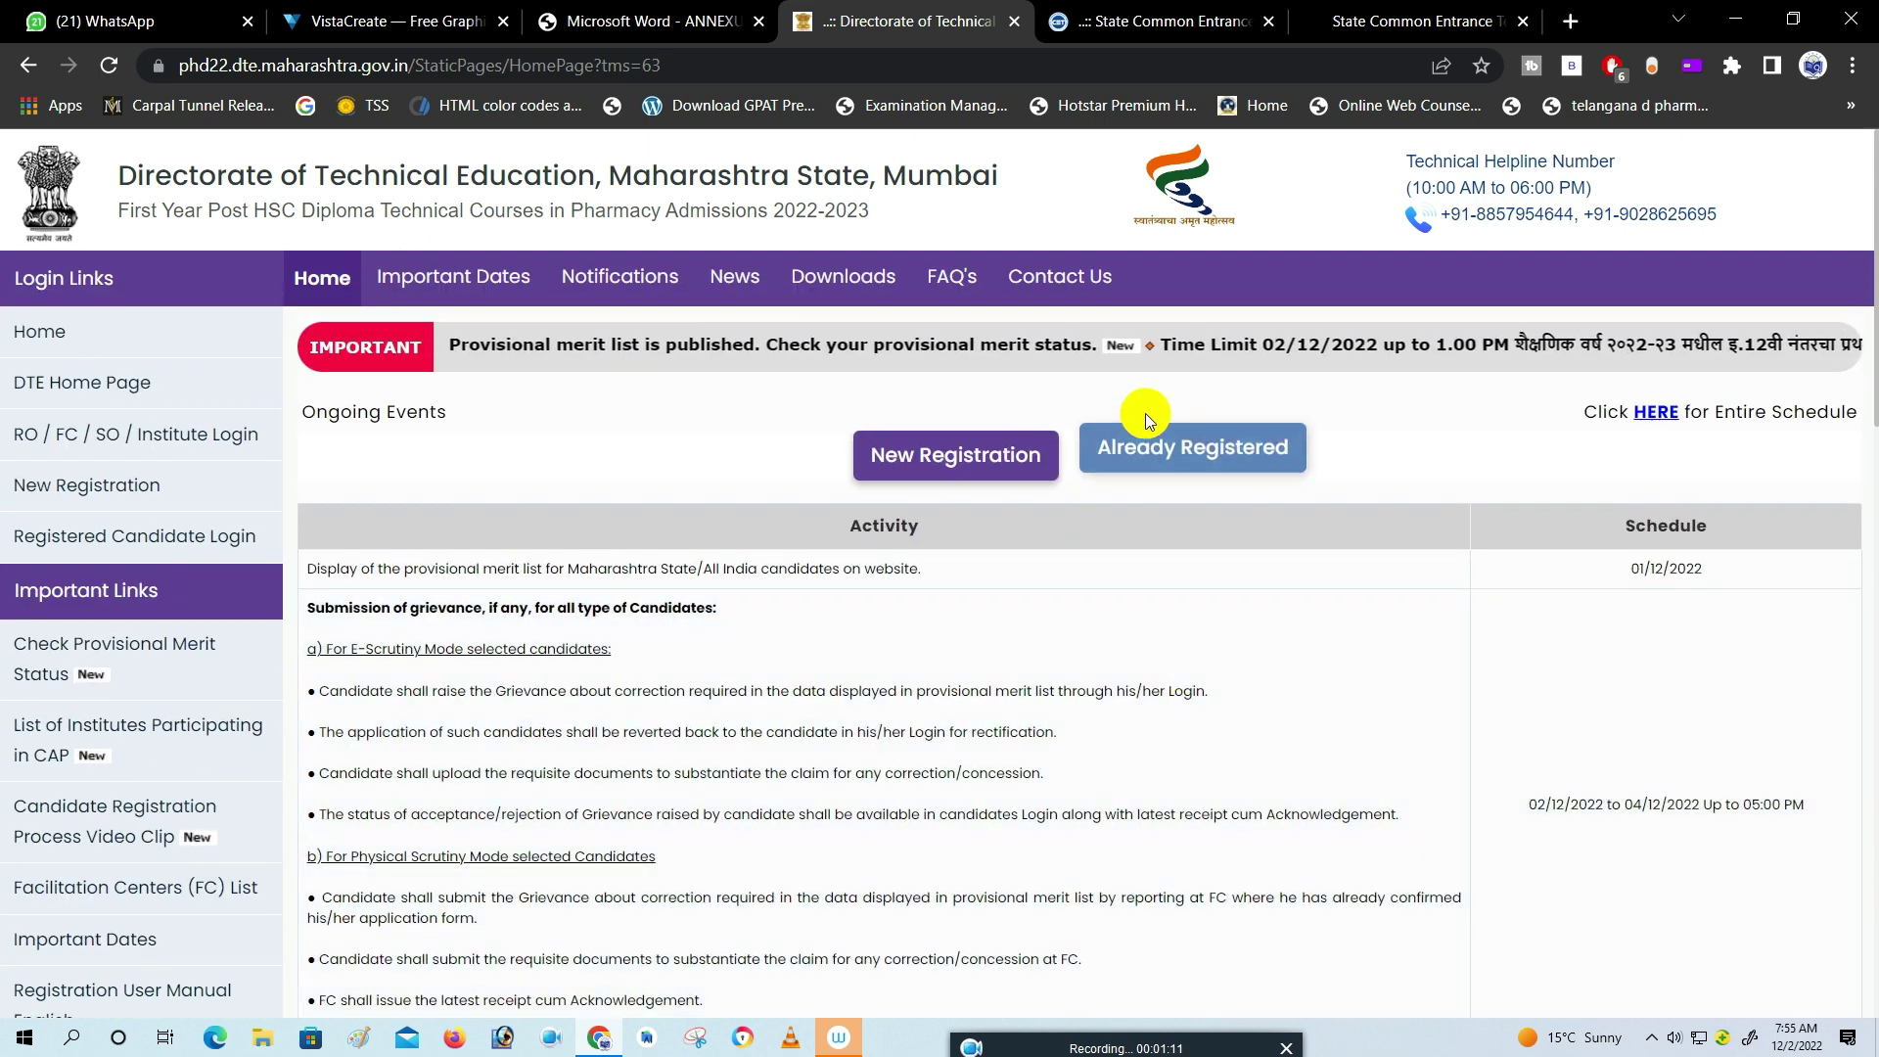
# - Sign in as an already registered candidate and open the Send Grievance form
pyautogui.click(1134, 461)
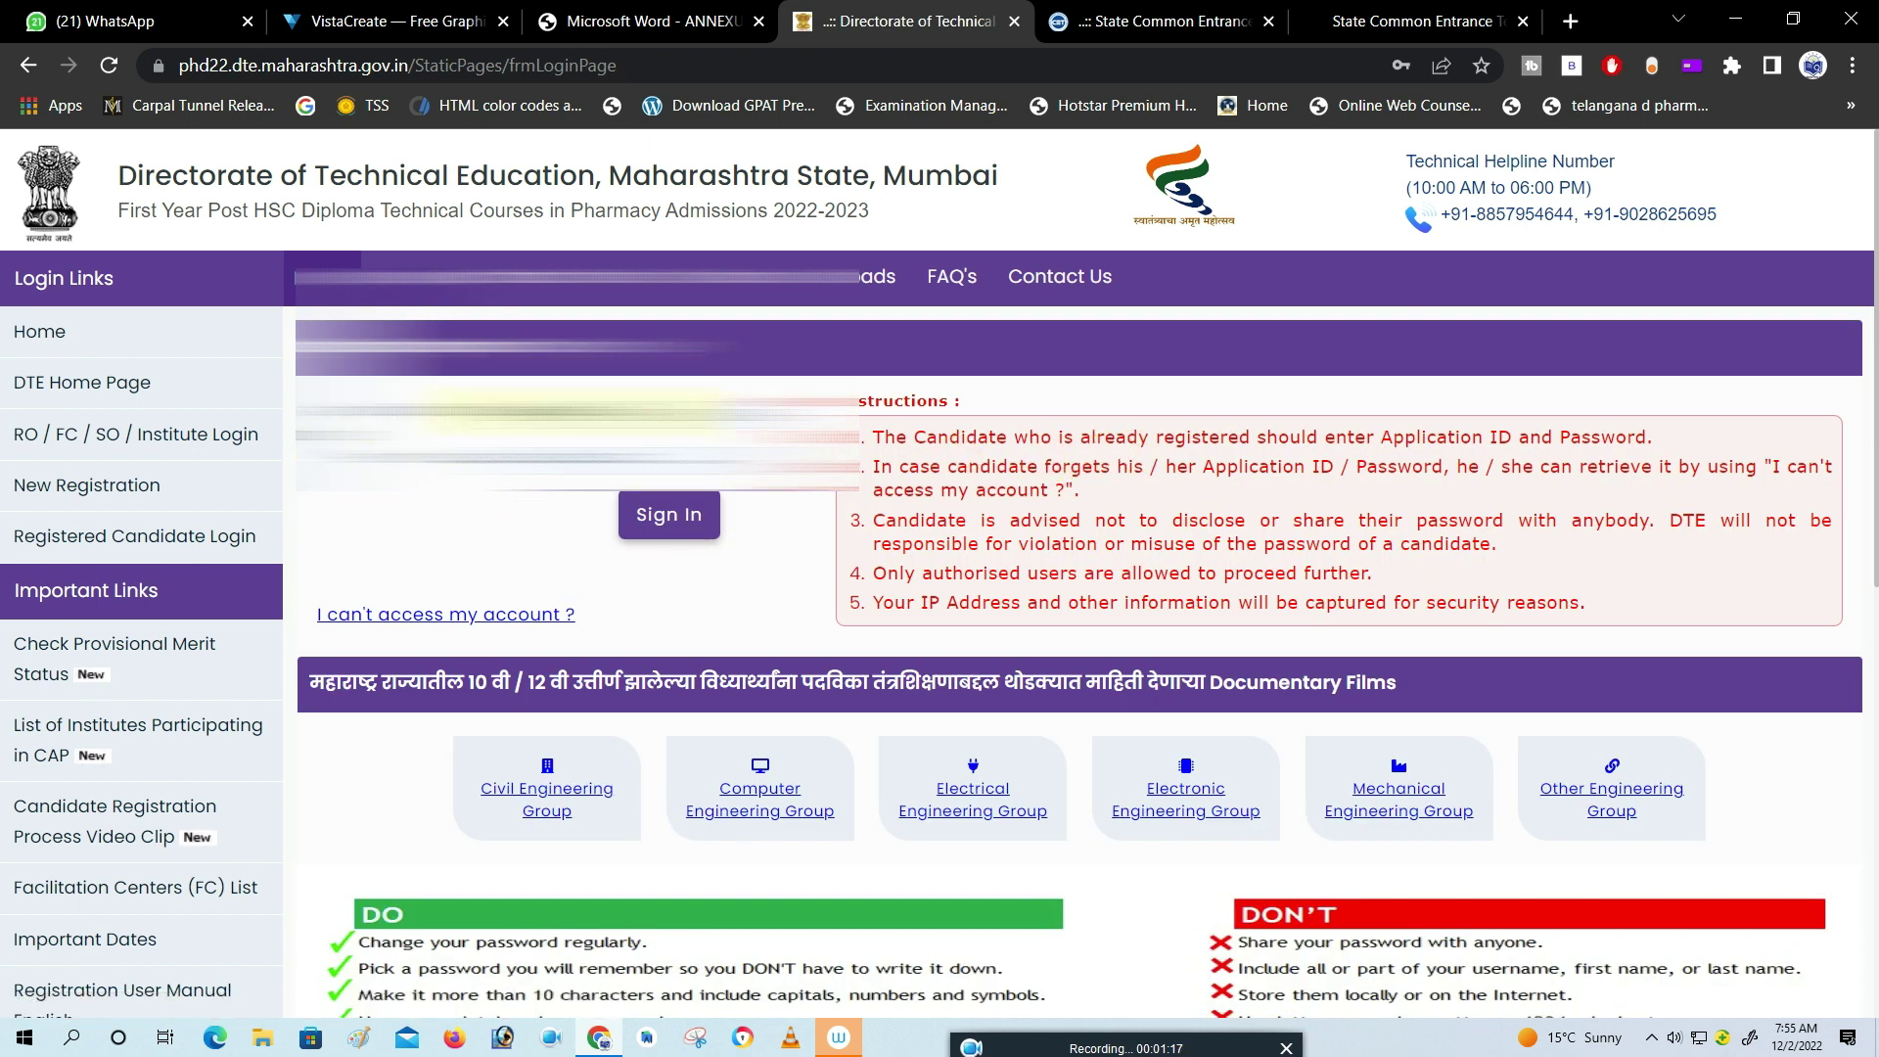
pyautogui.click(654, 514)
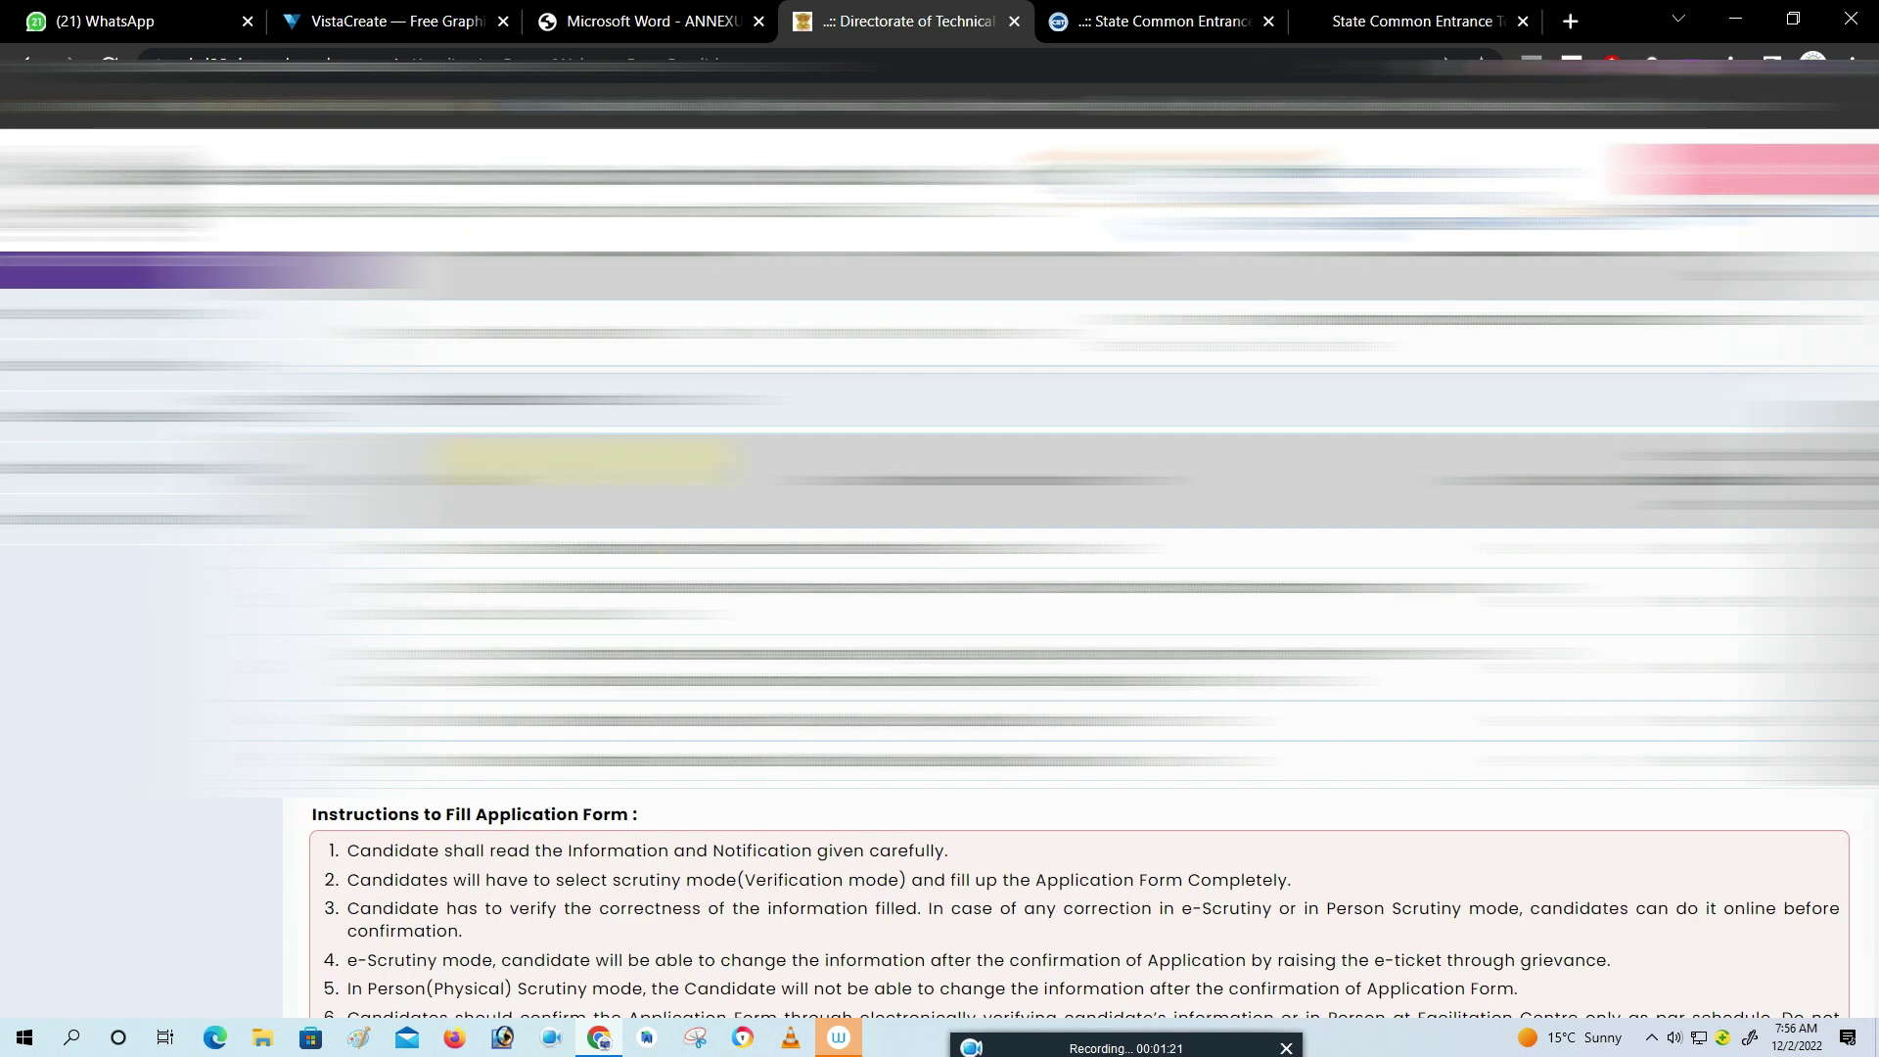
pyautogui.scroll(-1, 529, 352)
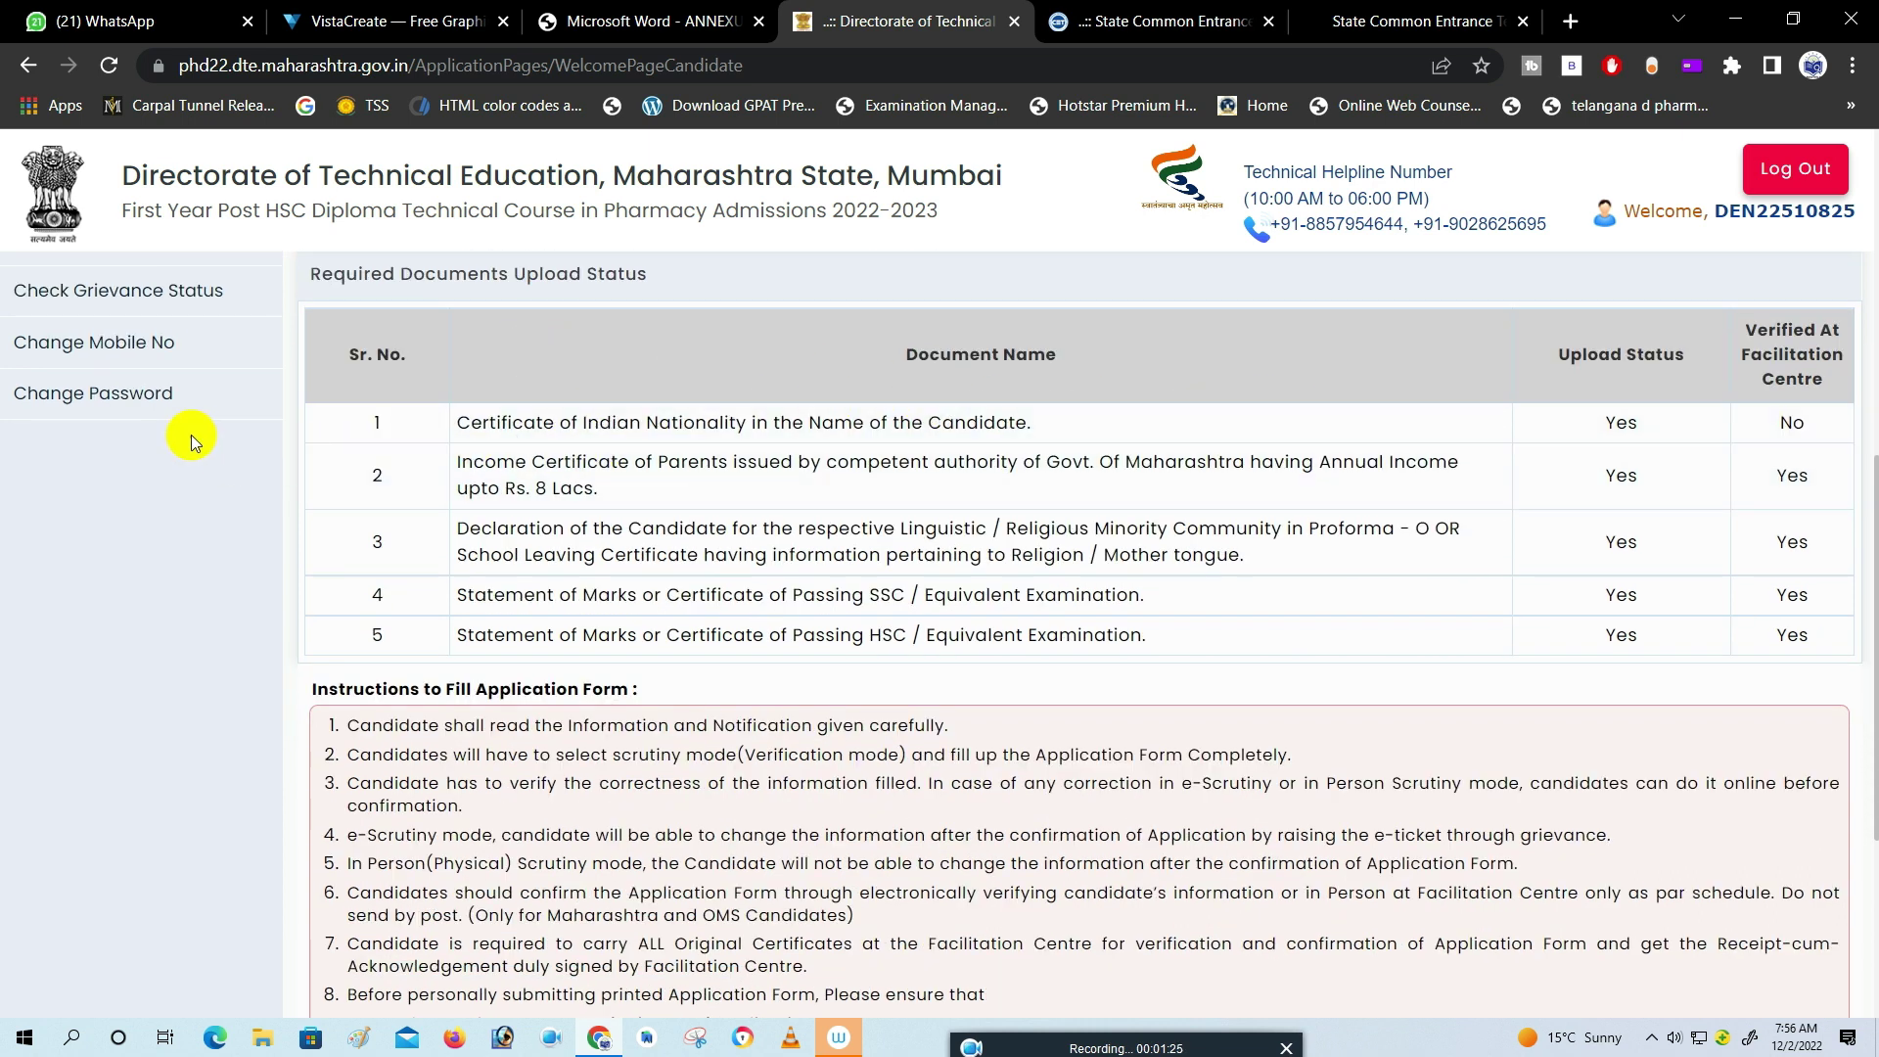
pyautogui.scroll(3, 123, 460)
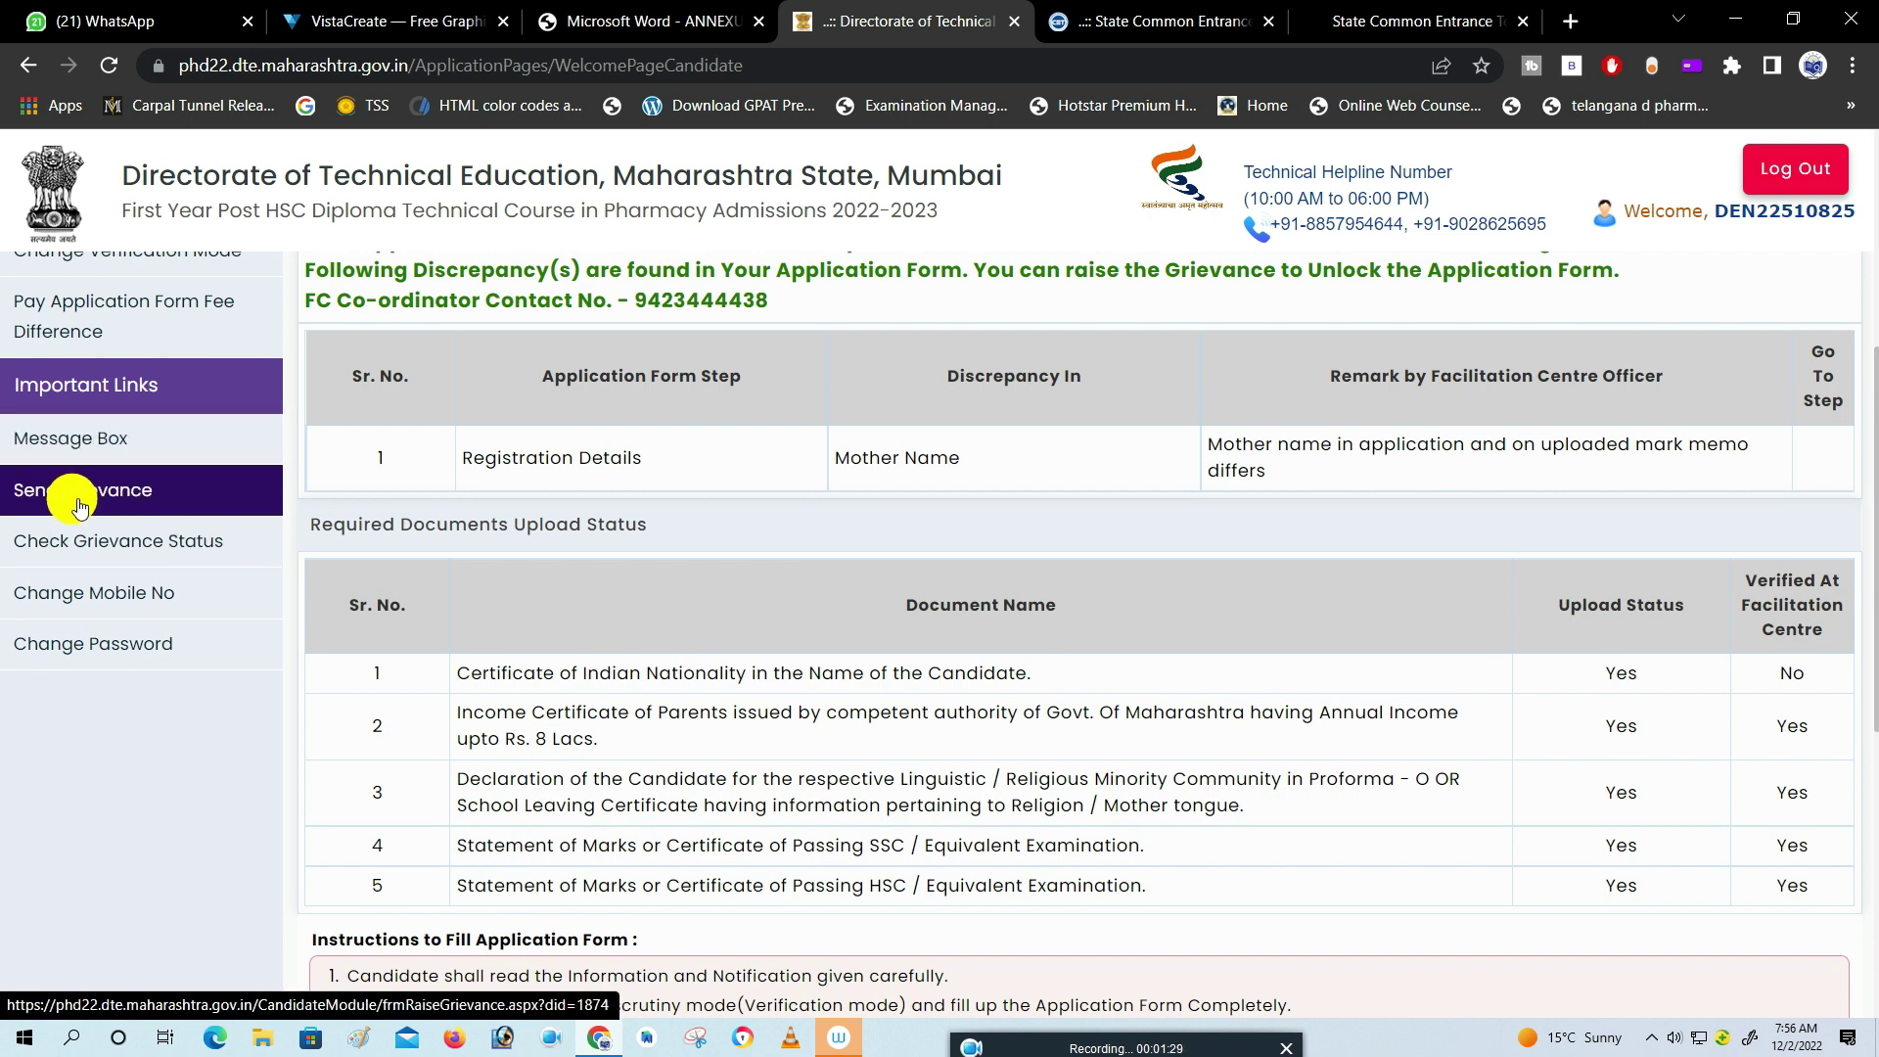
pyautogui.scroll(-2, 134, 504)
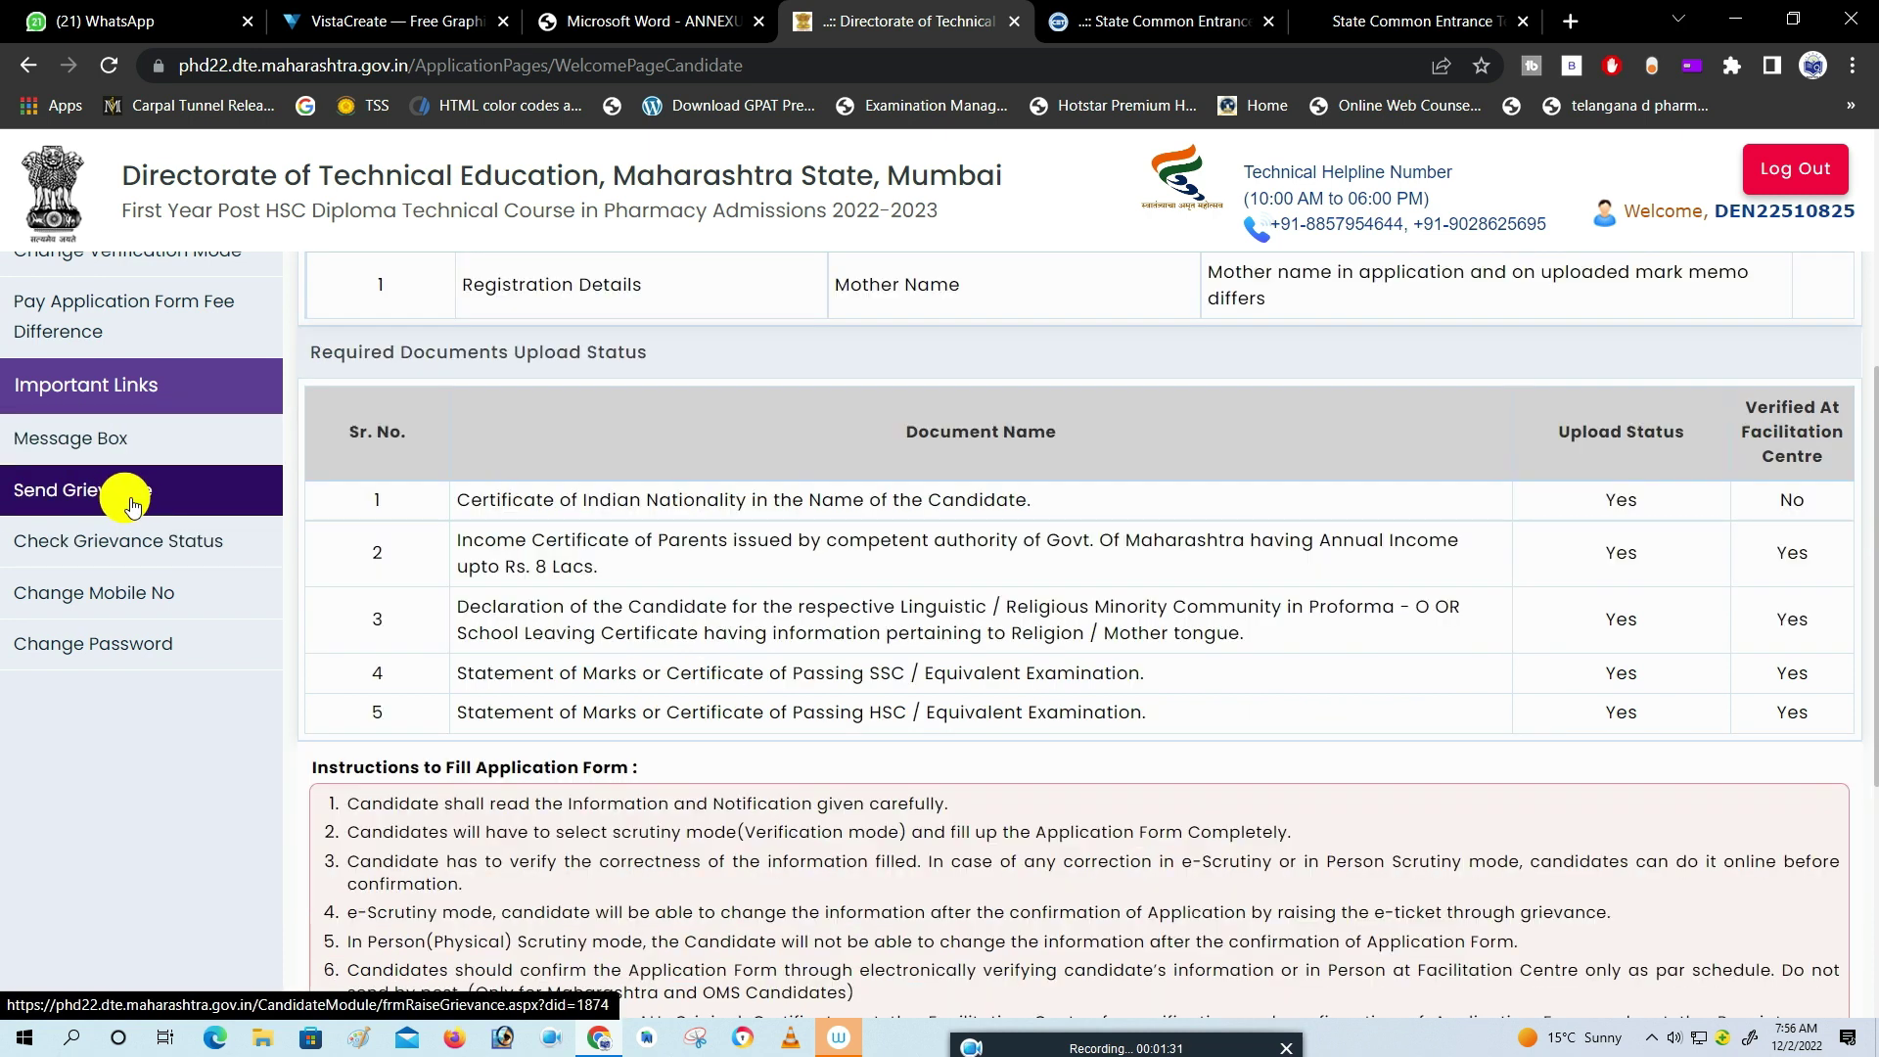
pyautogui.click(134, 505)
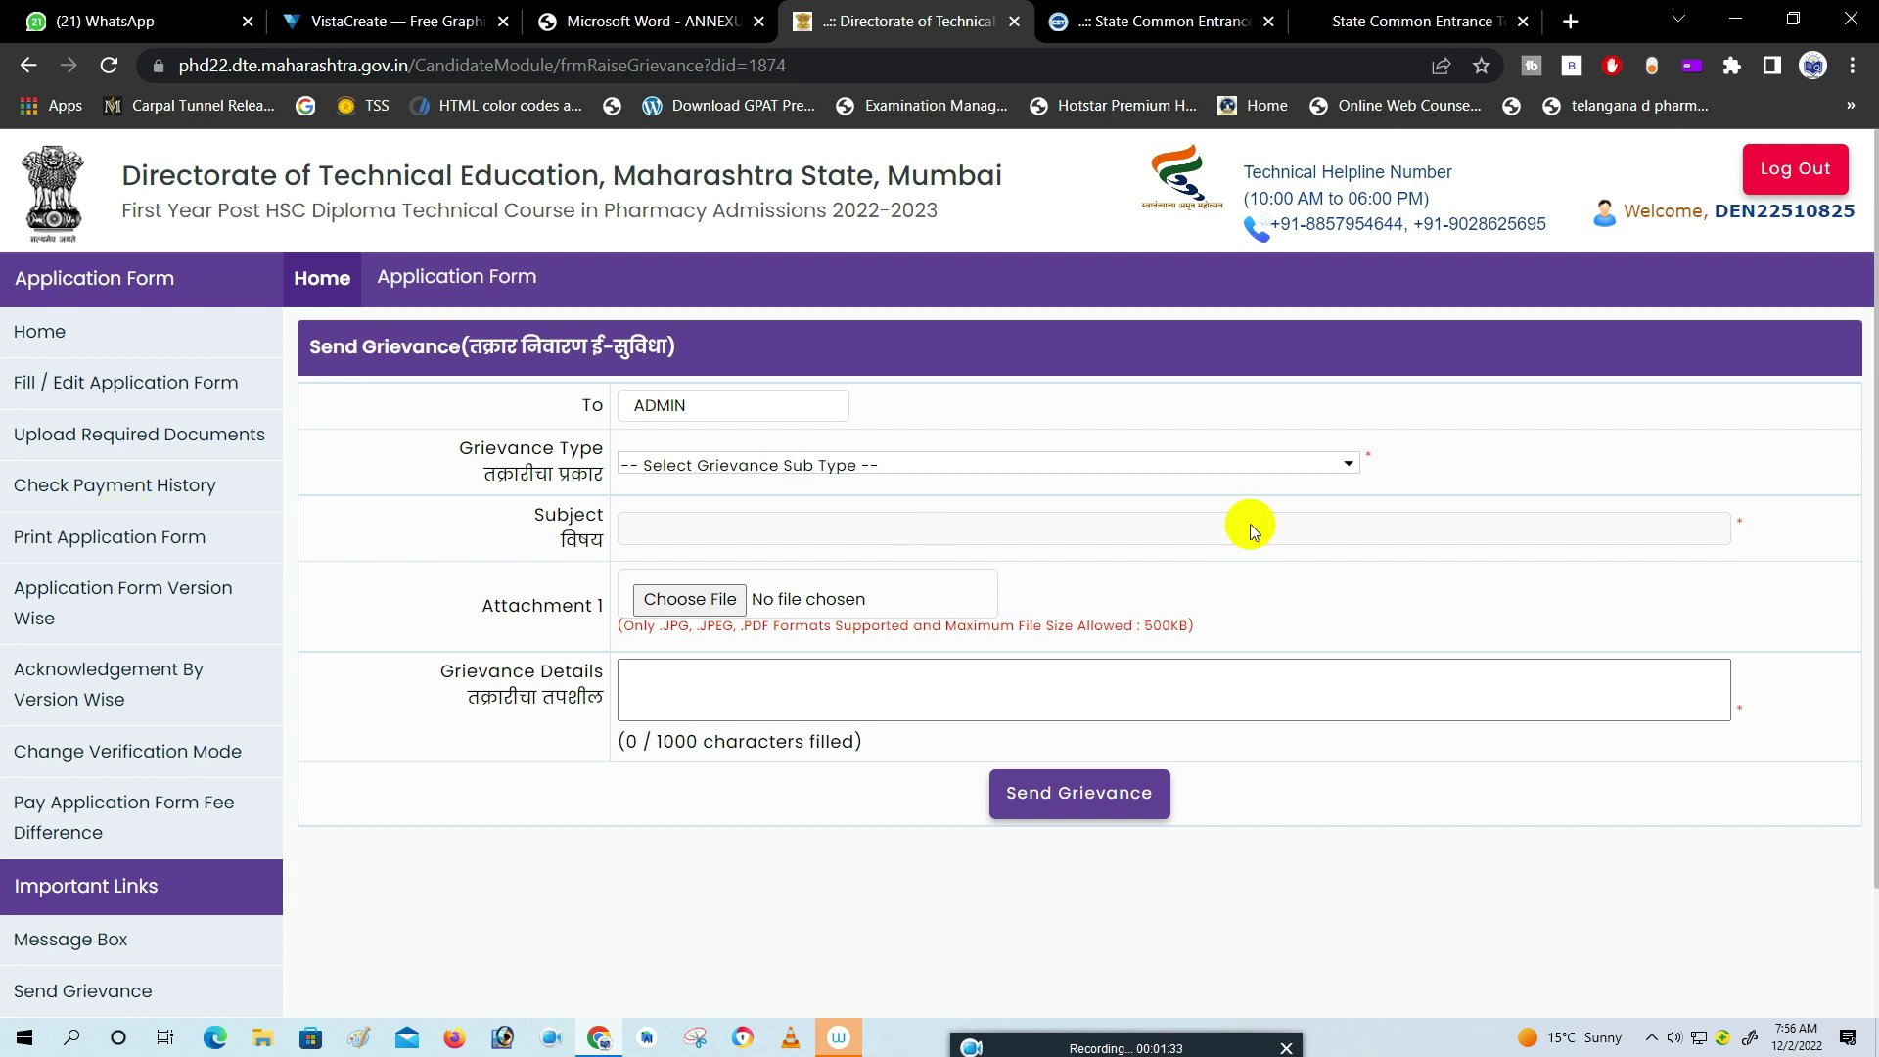
# - Select Type of Candidature as the grievance type
pyautogui.click(1343, 472)
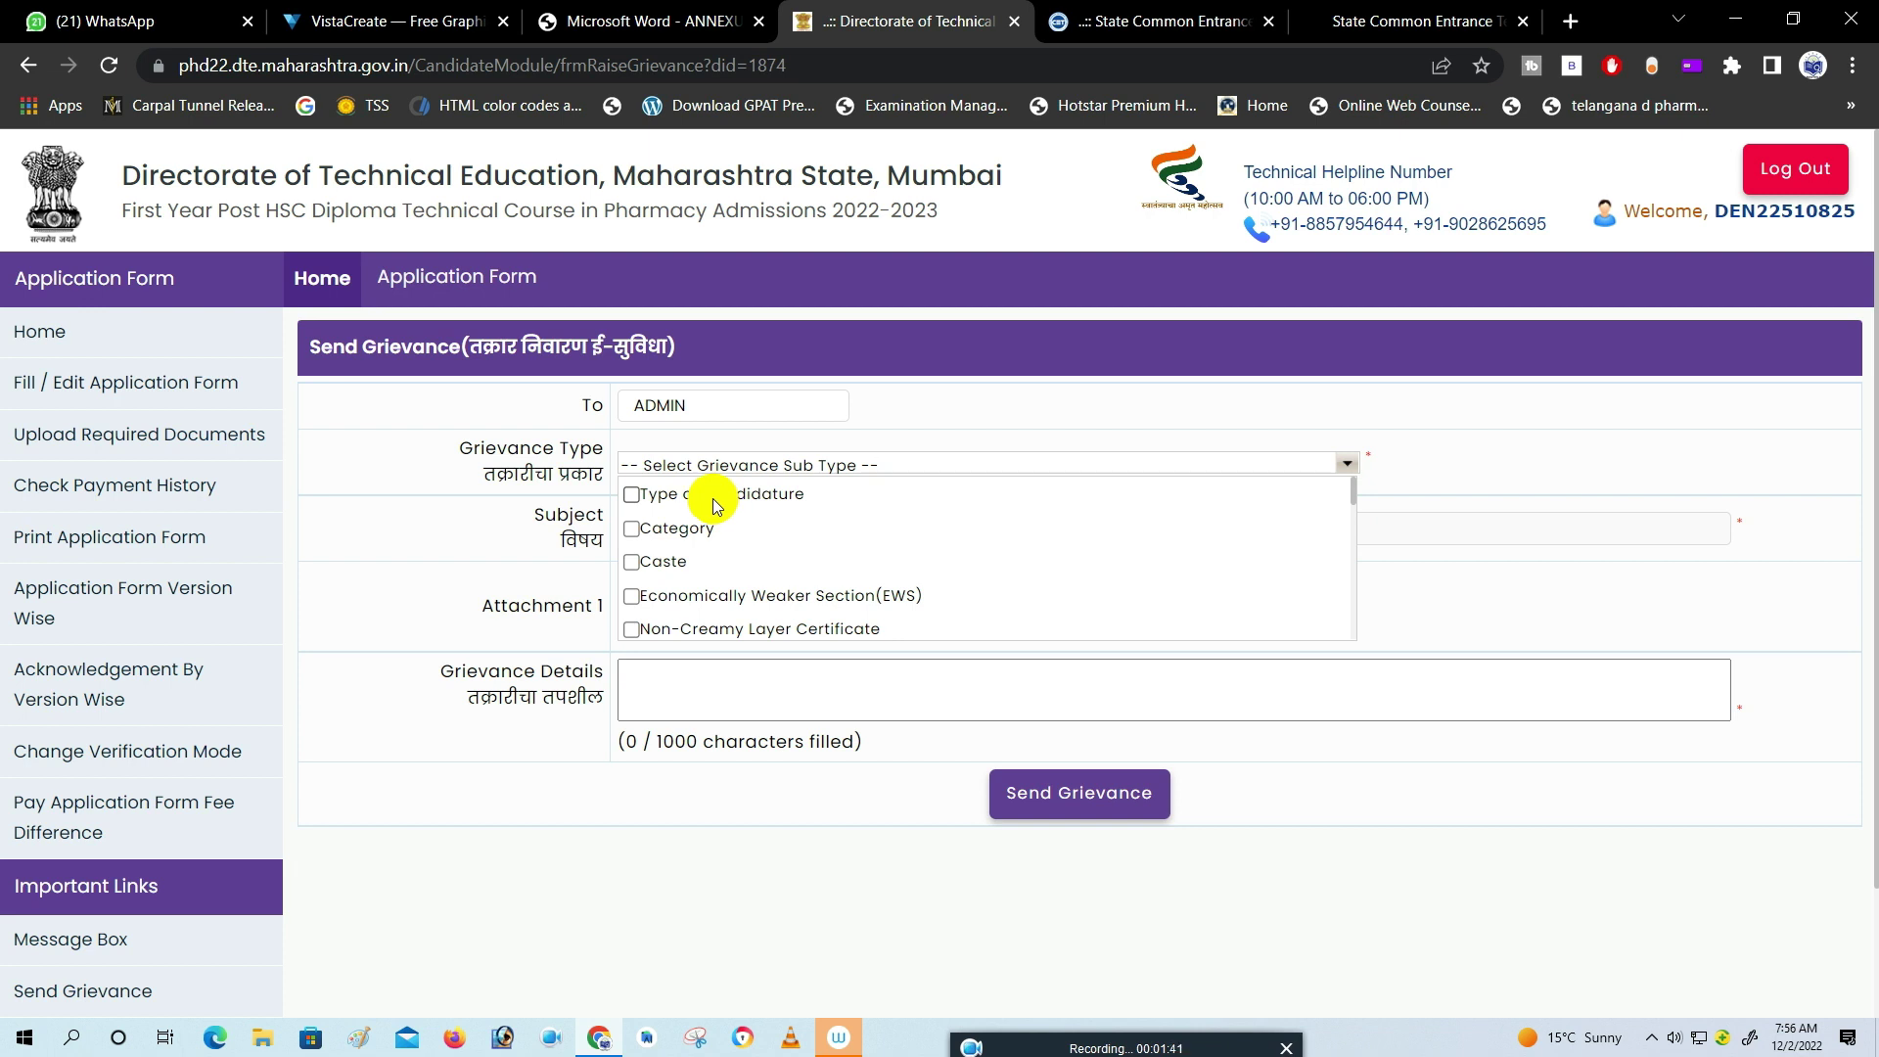
pyautogui.click(631, 495)
pyautogui.click(1429, 514)
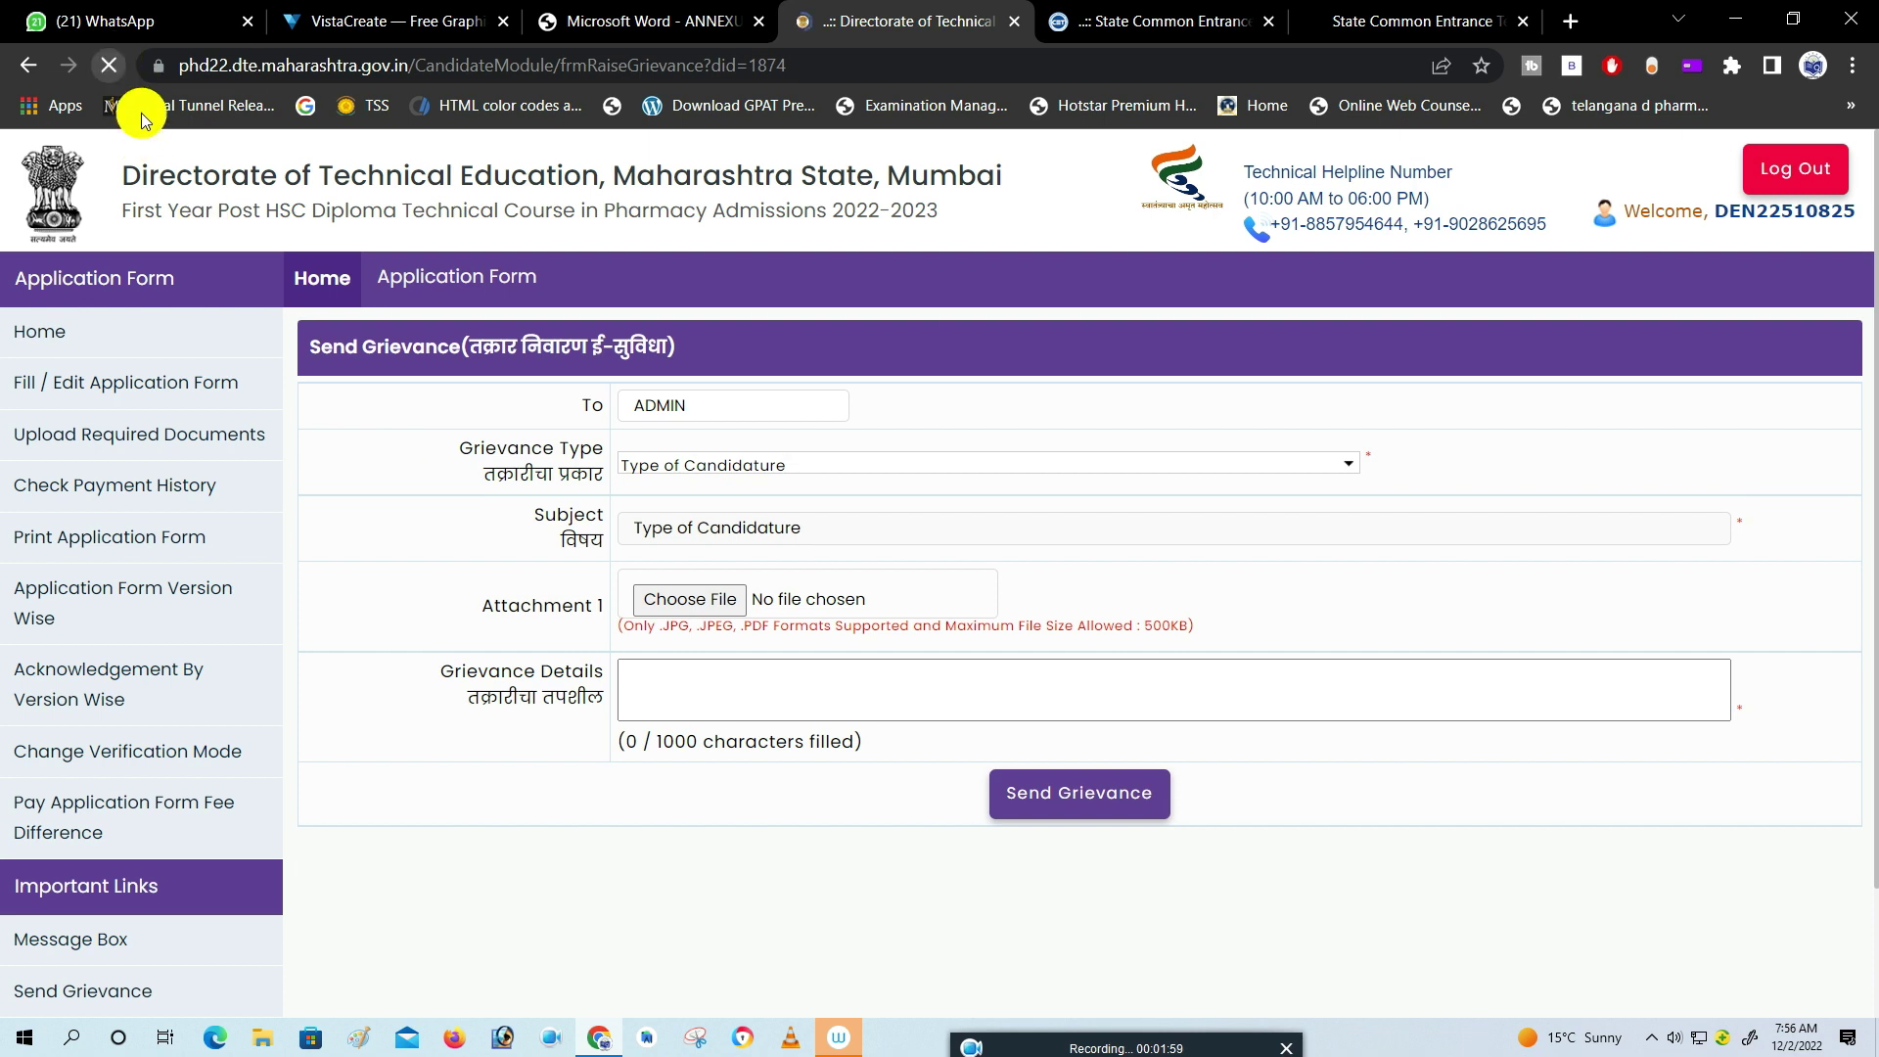
# - Examine all the grievance types offered in the Send Grievance form, from Type of Candidature to the last option
pyautogui.click(1312, 465)
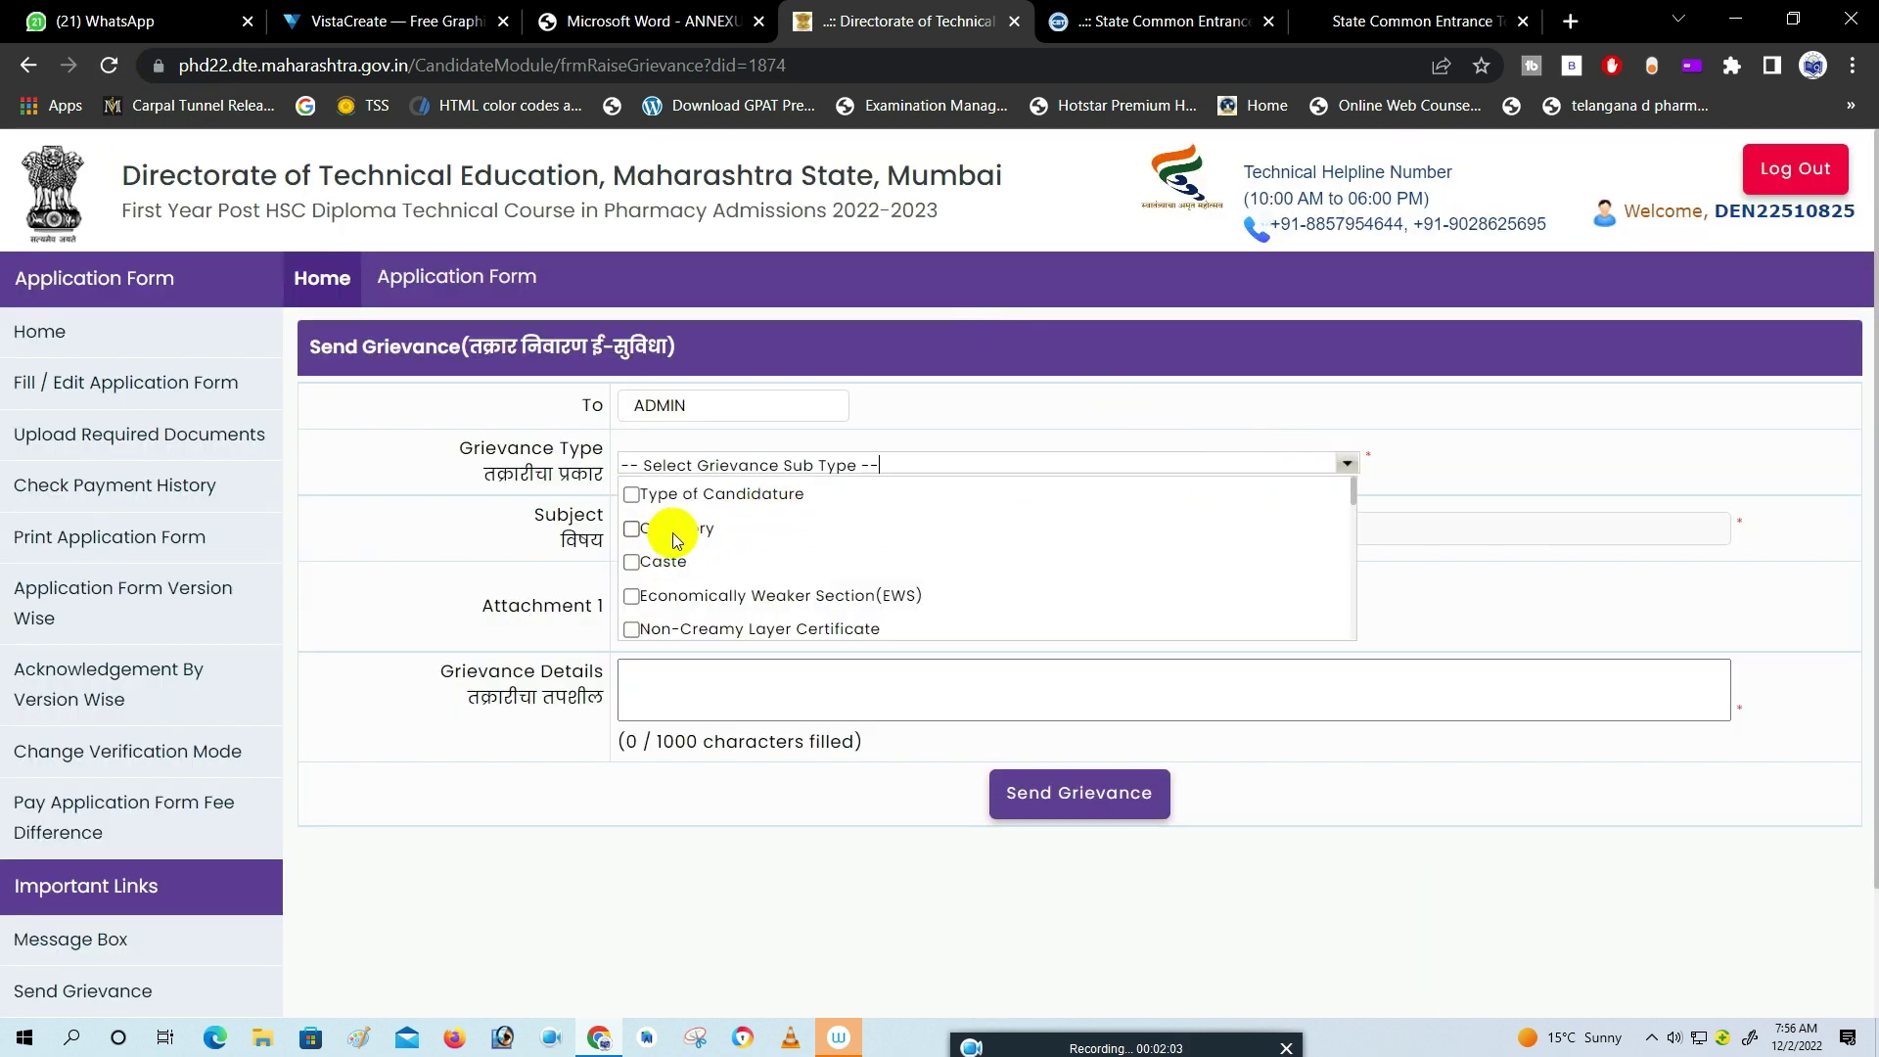
pyautogui.scroll(-2, 738, 590)
pyautogui.scroll(2, 693, 531)
pyautogui.scroll(-1, 676, 588)
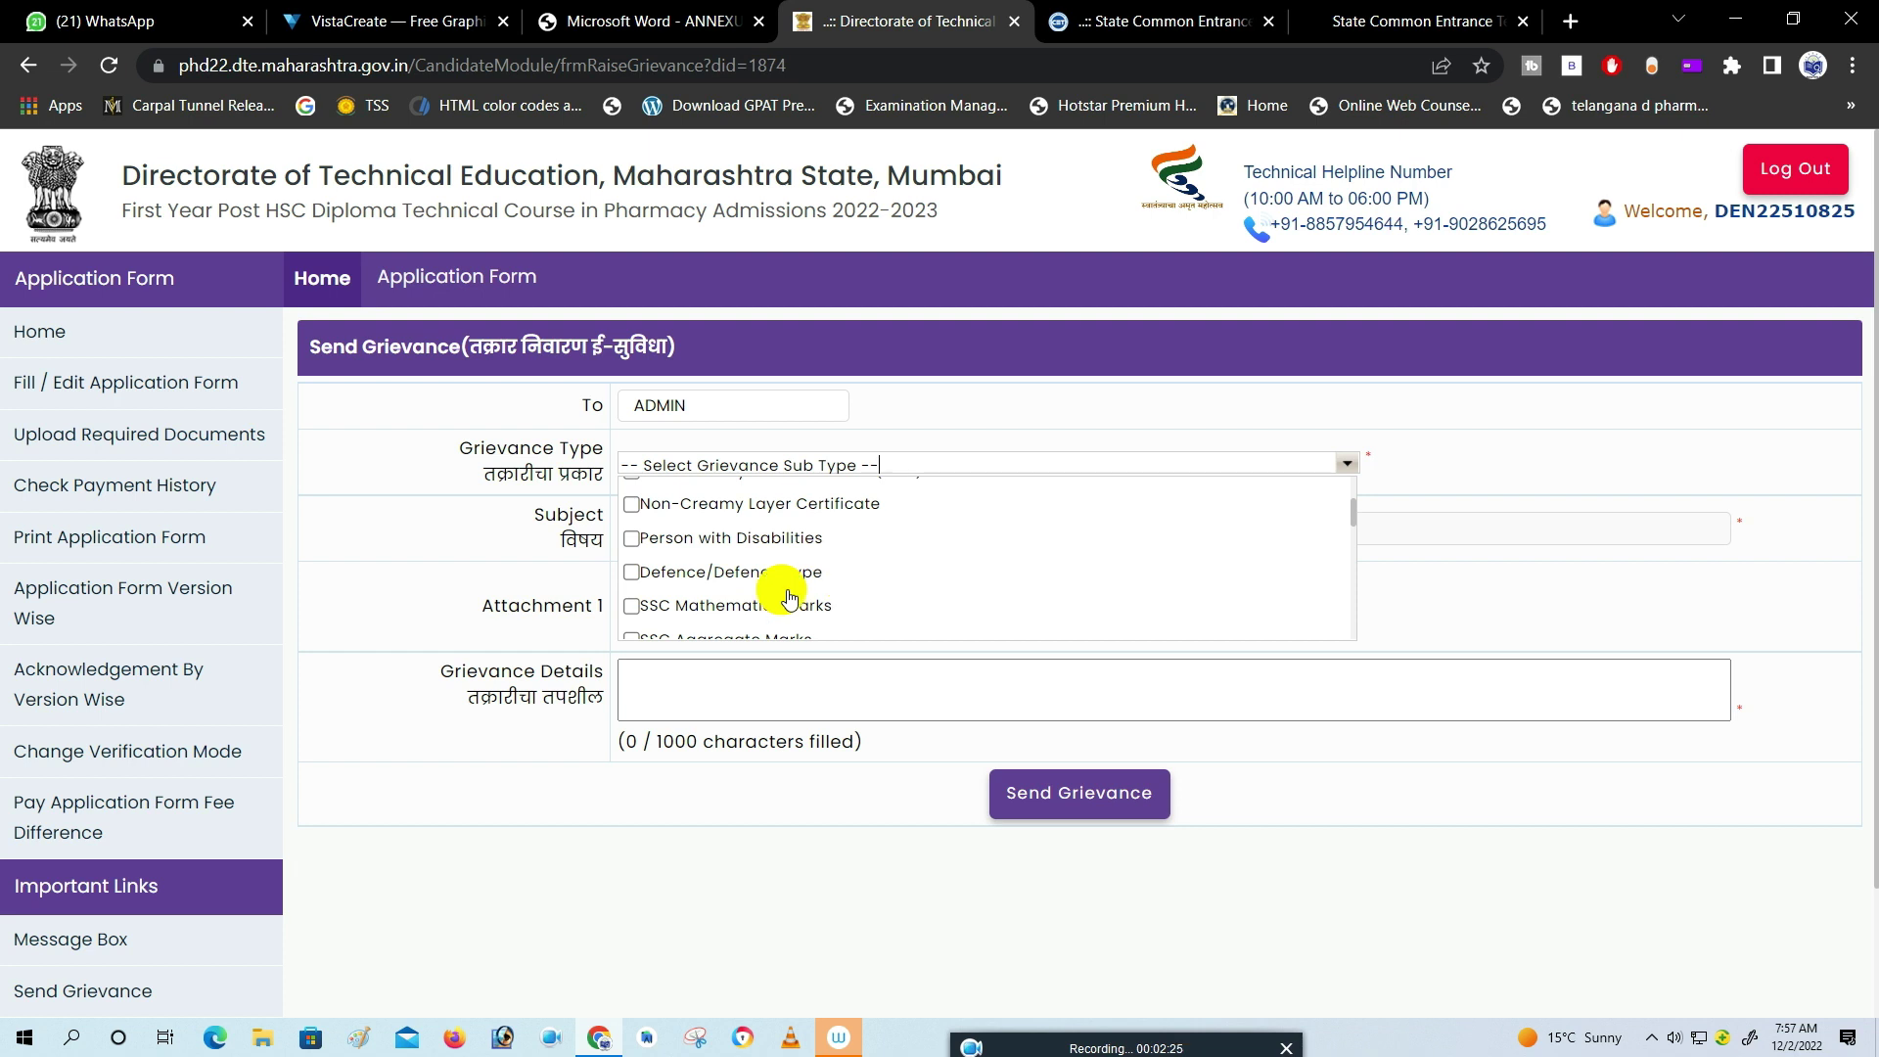
pyautogui.scroll(-1, 626, 605)
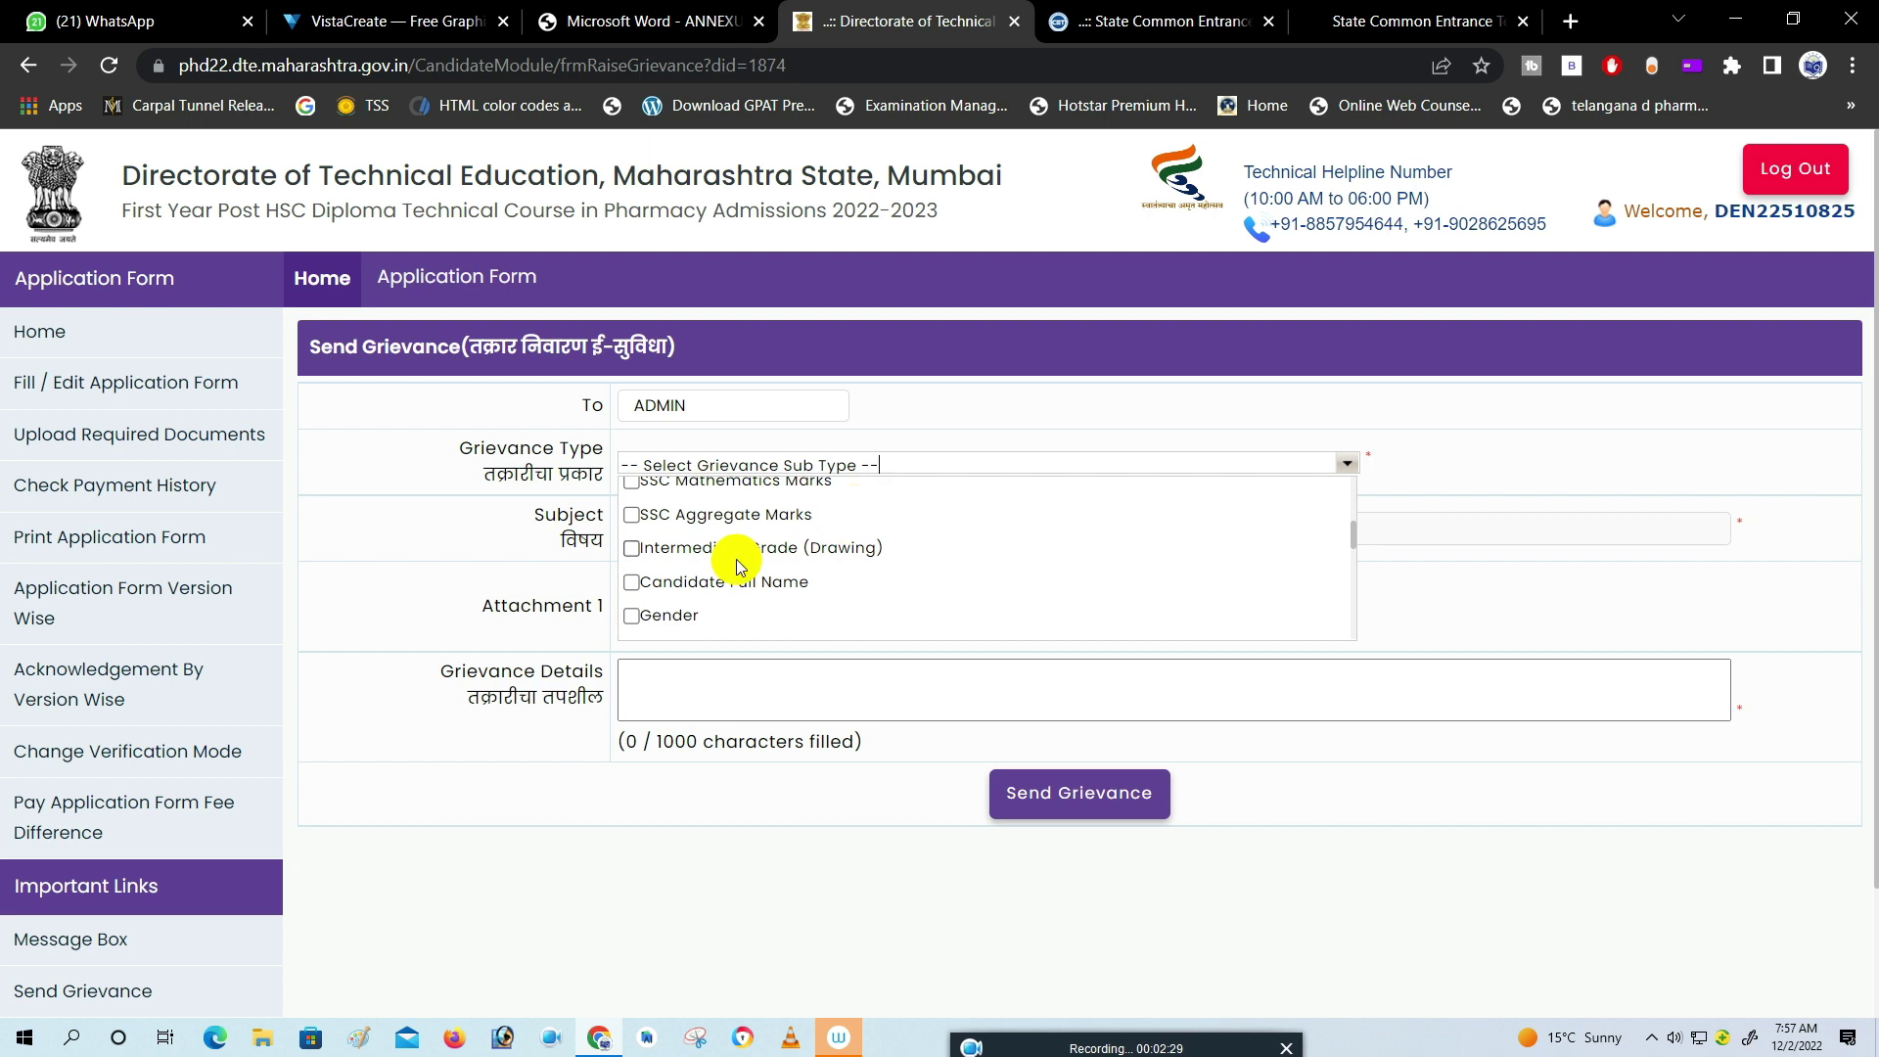
pyautogui.scroll(-1, 797, 558)
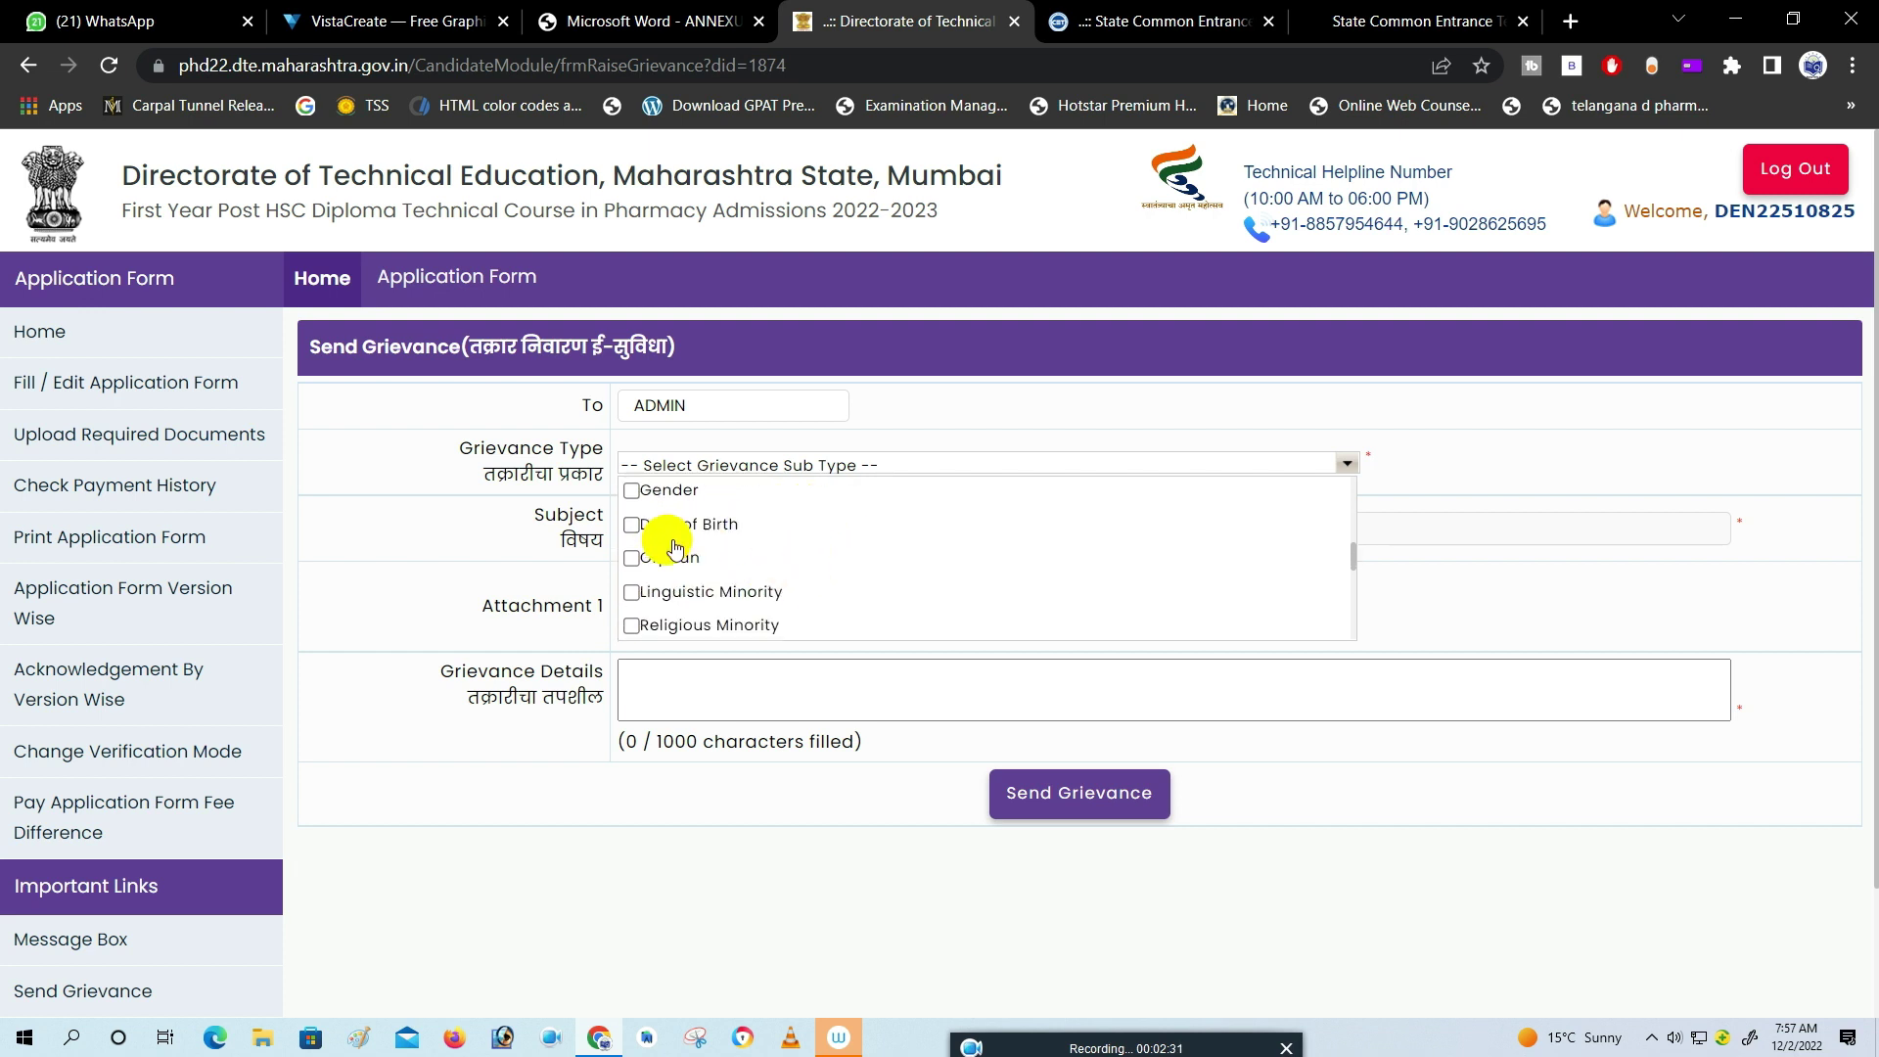
pyautogui.scroll(-1, 682, 564)
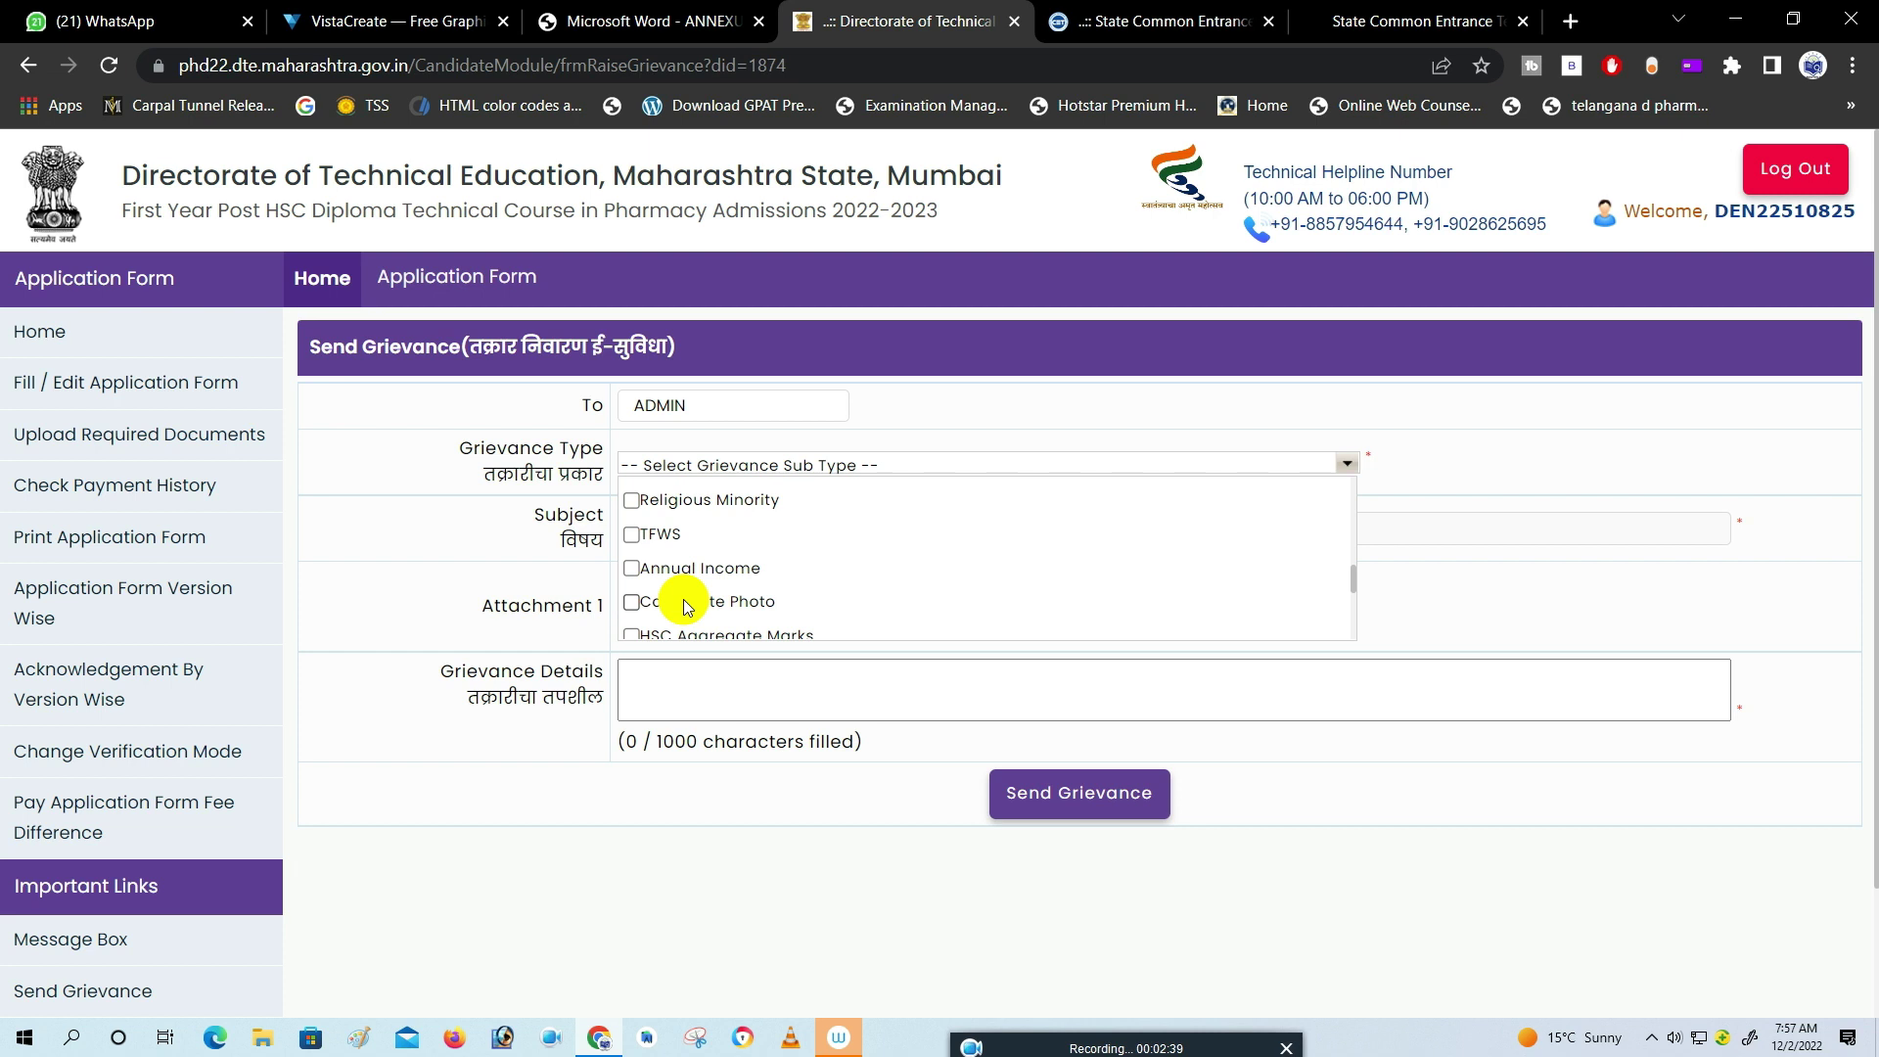
pyautogui.scroll(-1, 663, 577)
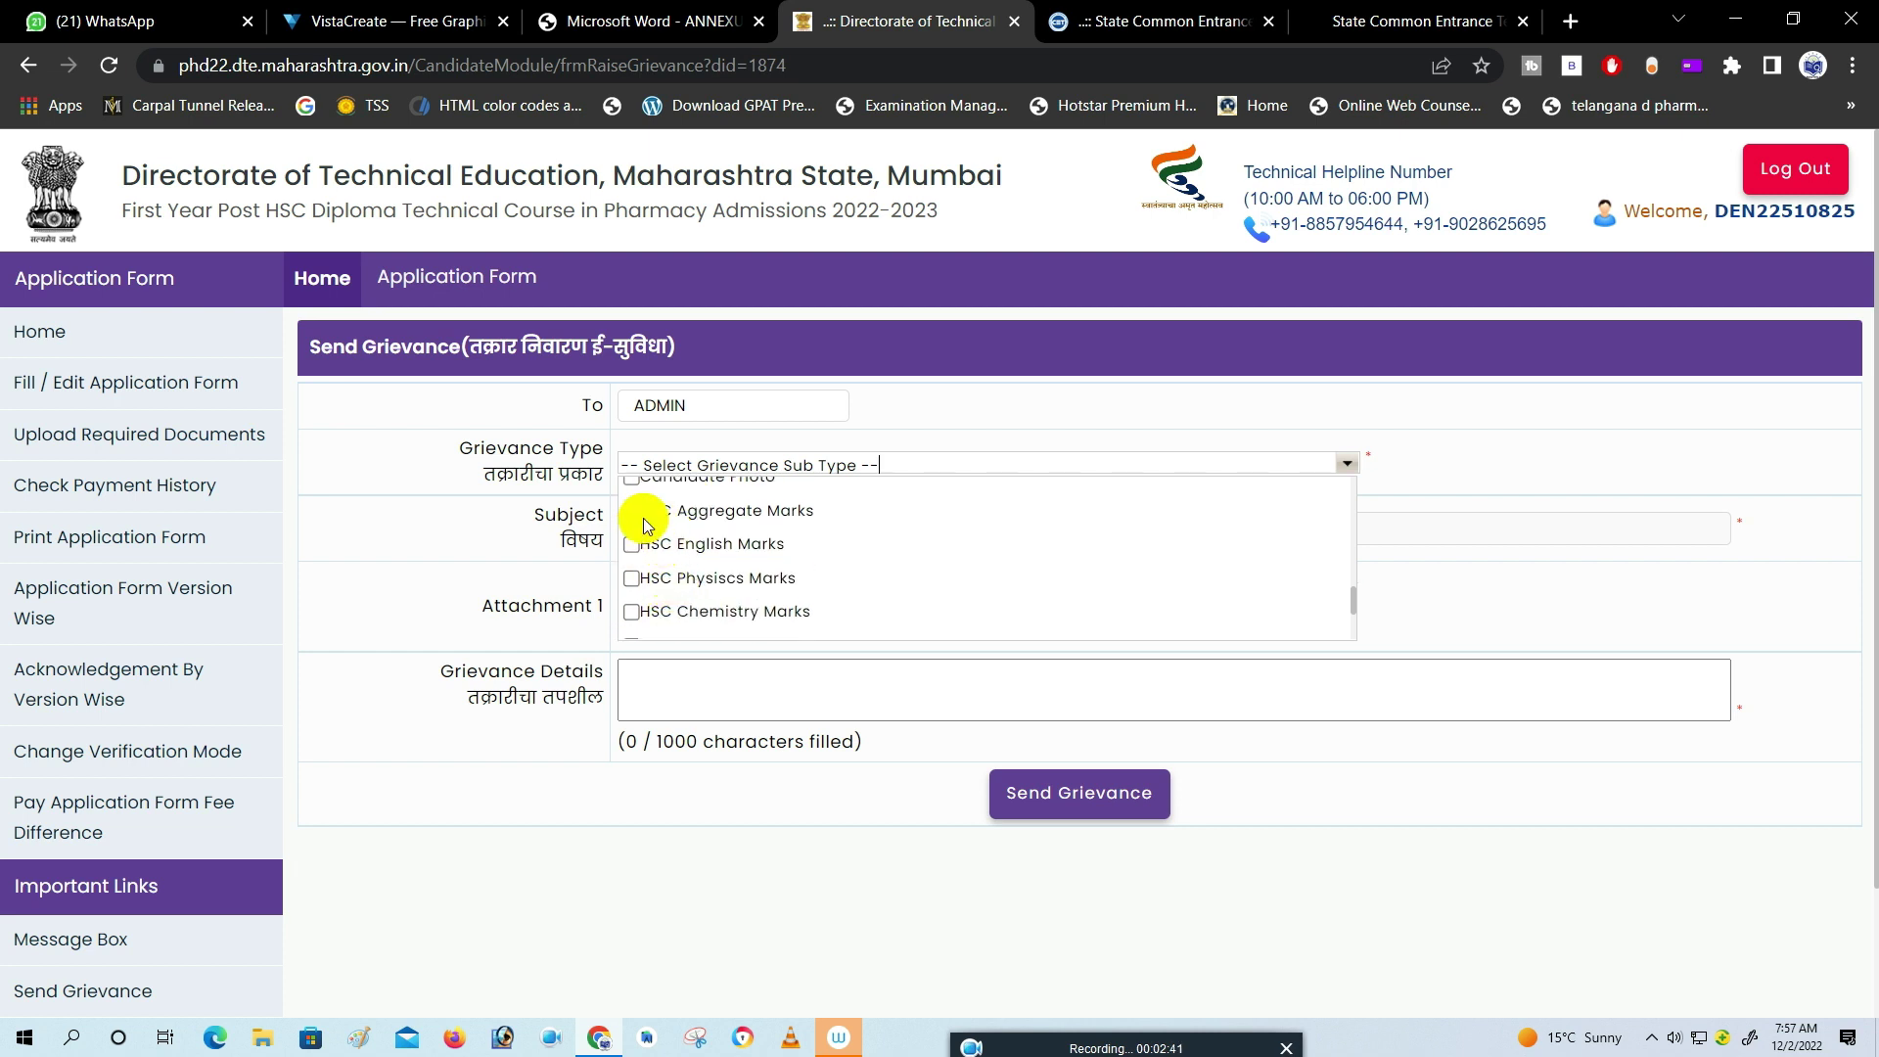
pyautogui.scroll(-1, 763, 540)
pyautogui.scroll(-1, 773, 539)
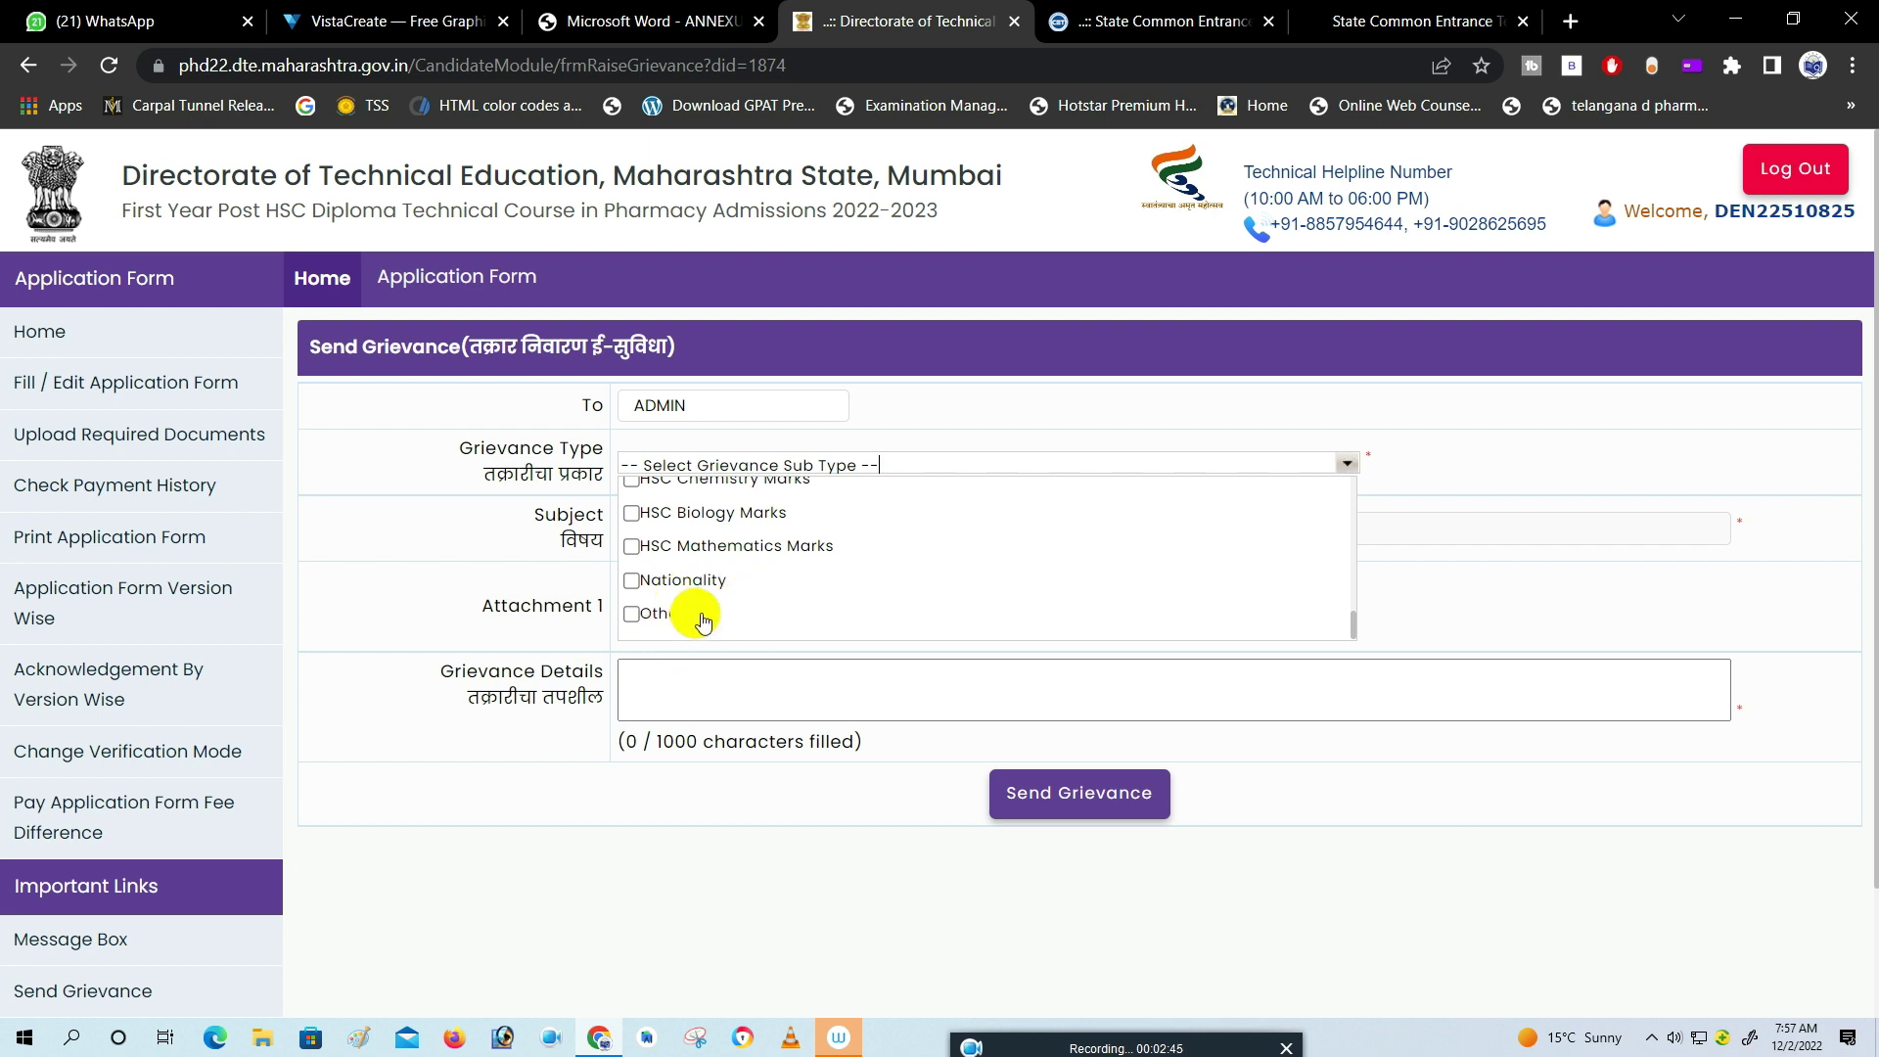
pyautogui.click(1576, 555)
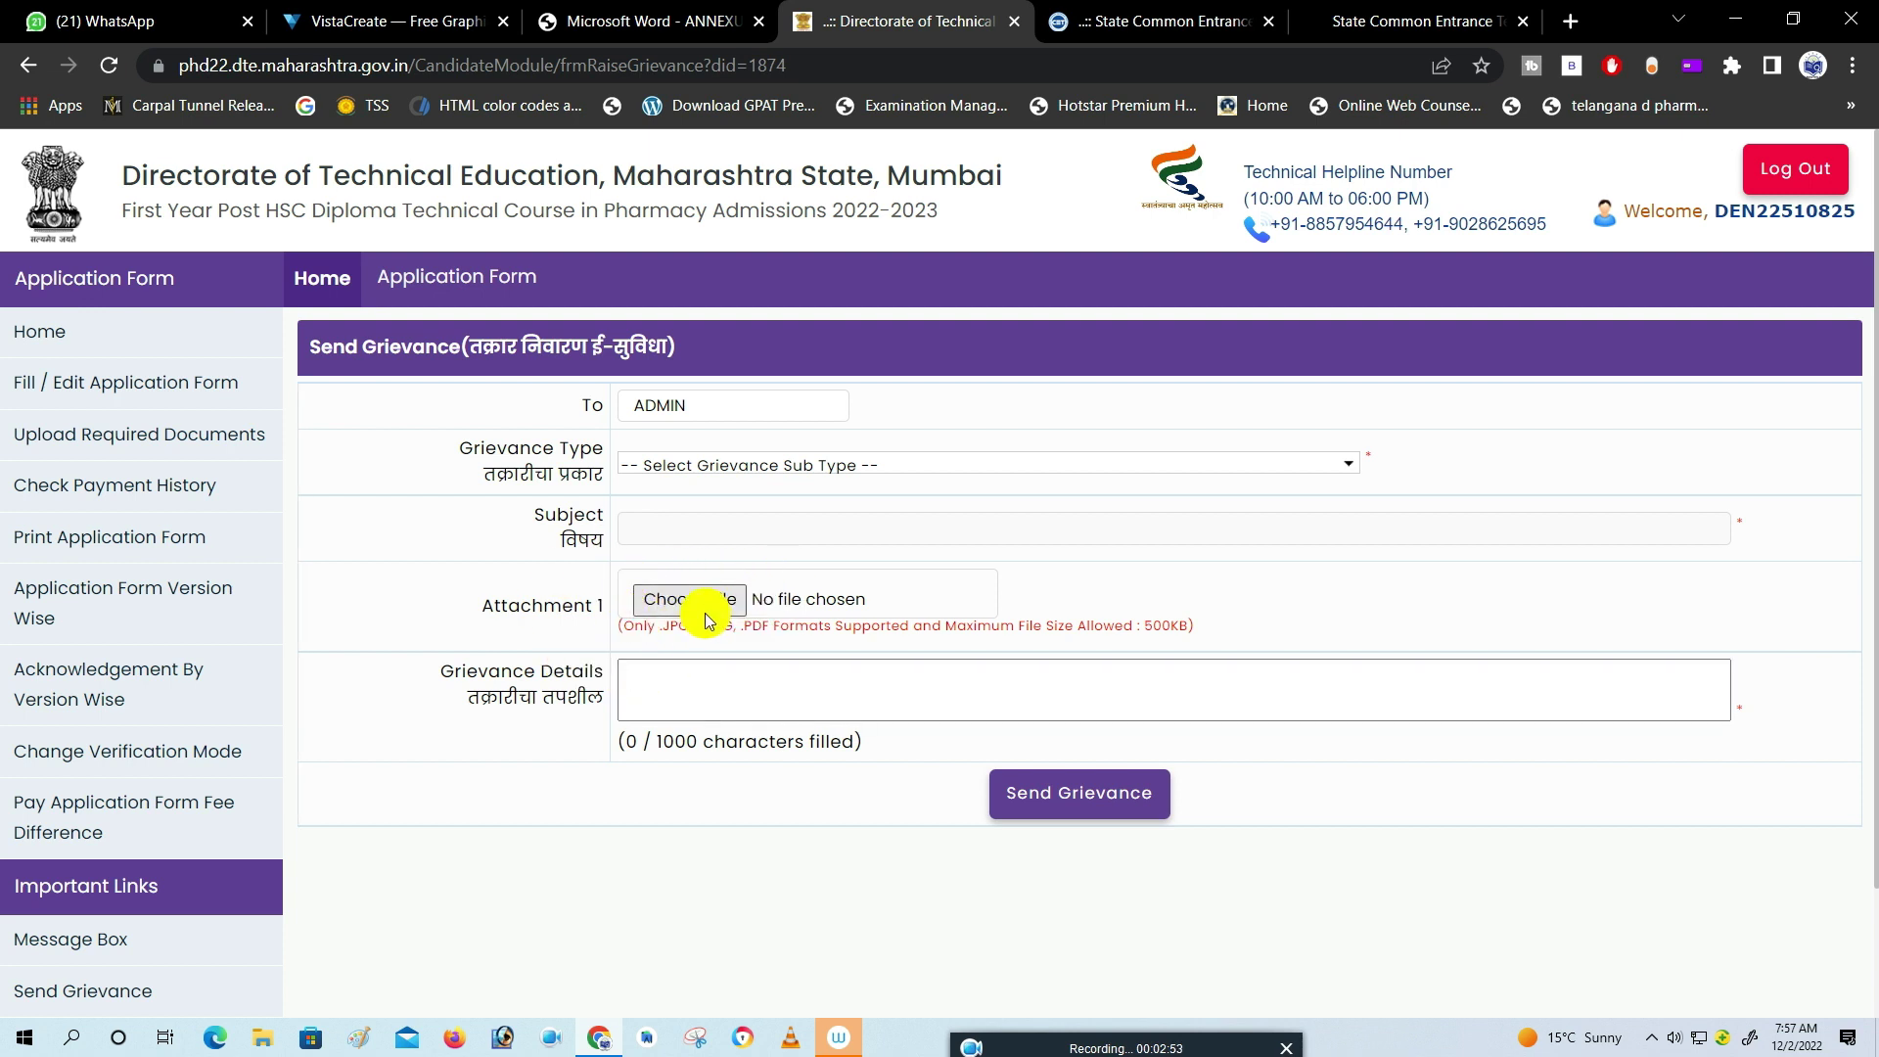
# - Try to send the grievance with the Grievance Details left blank
pyautogui.click(650, 684)
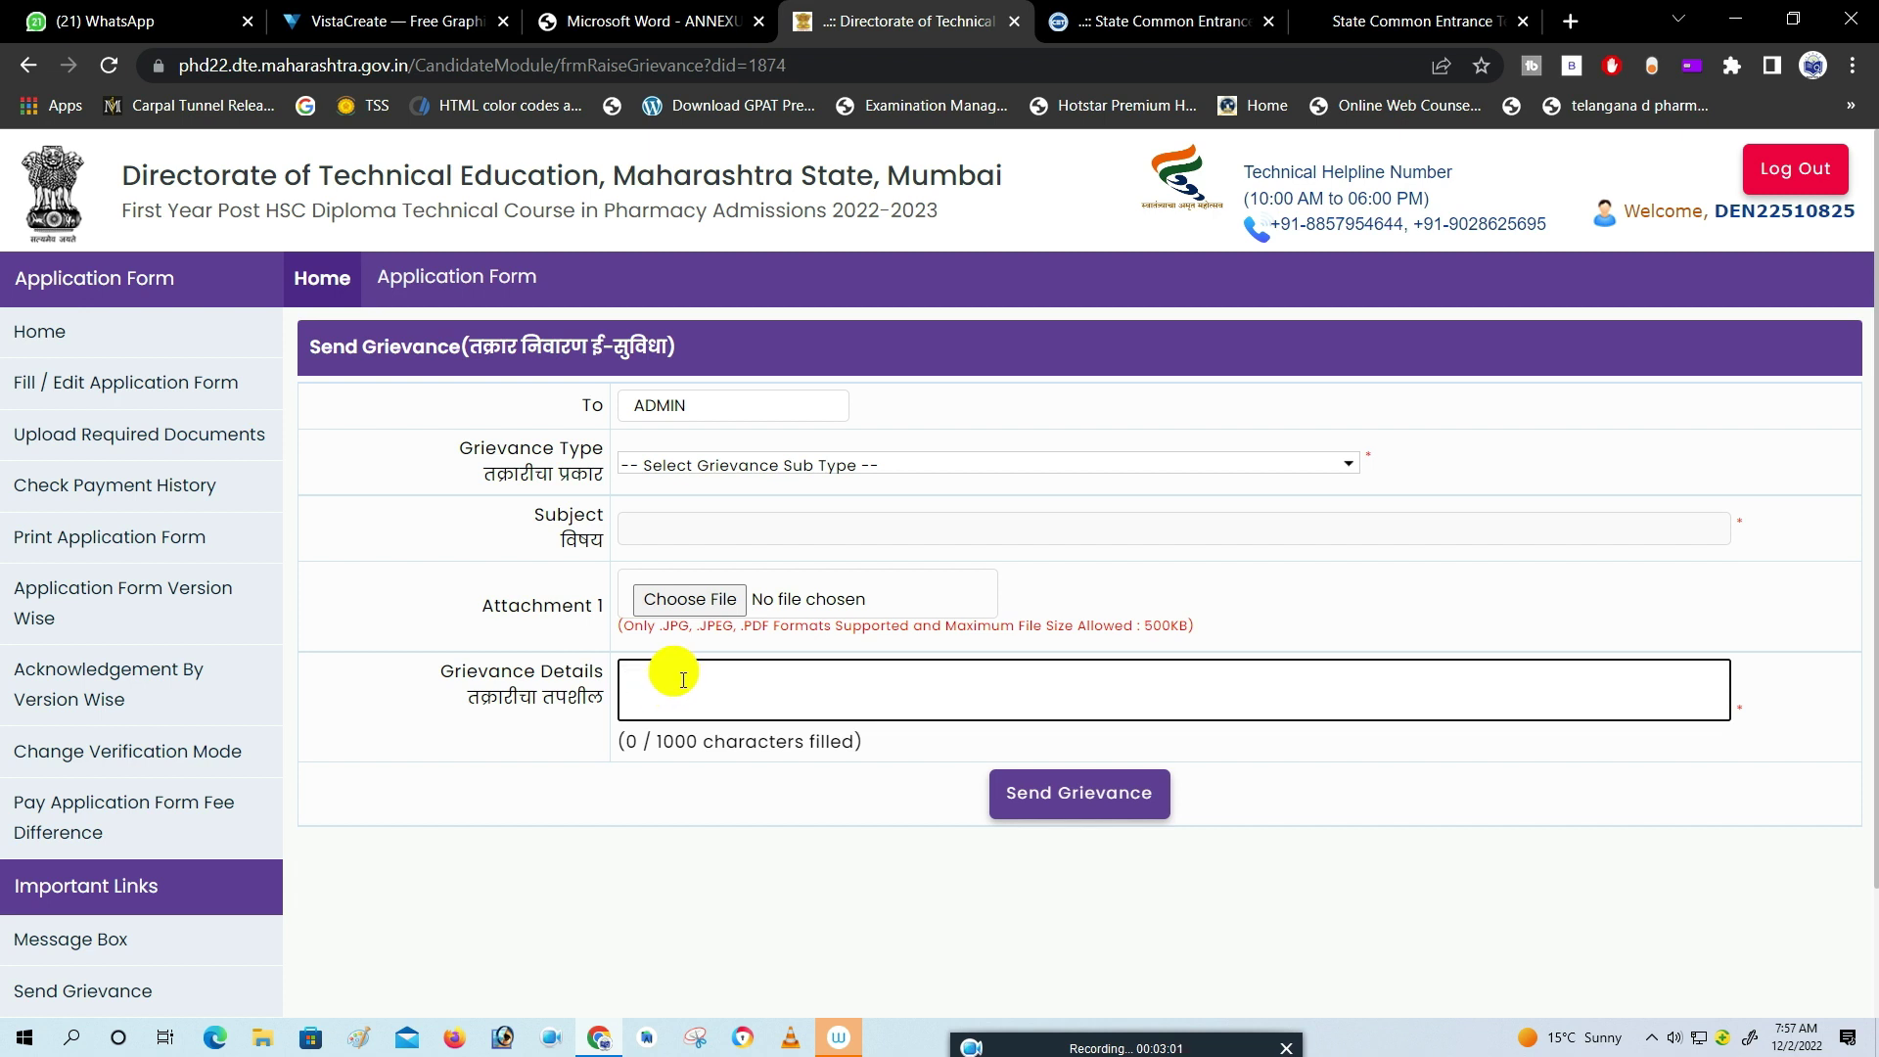
pyautogui.write('d')
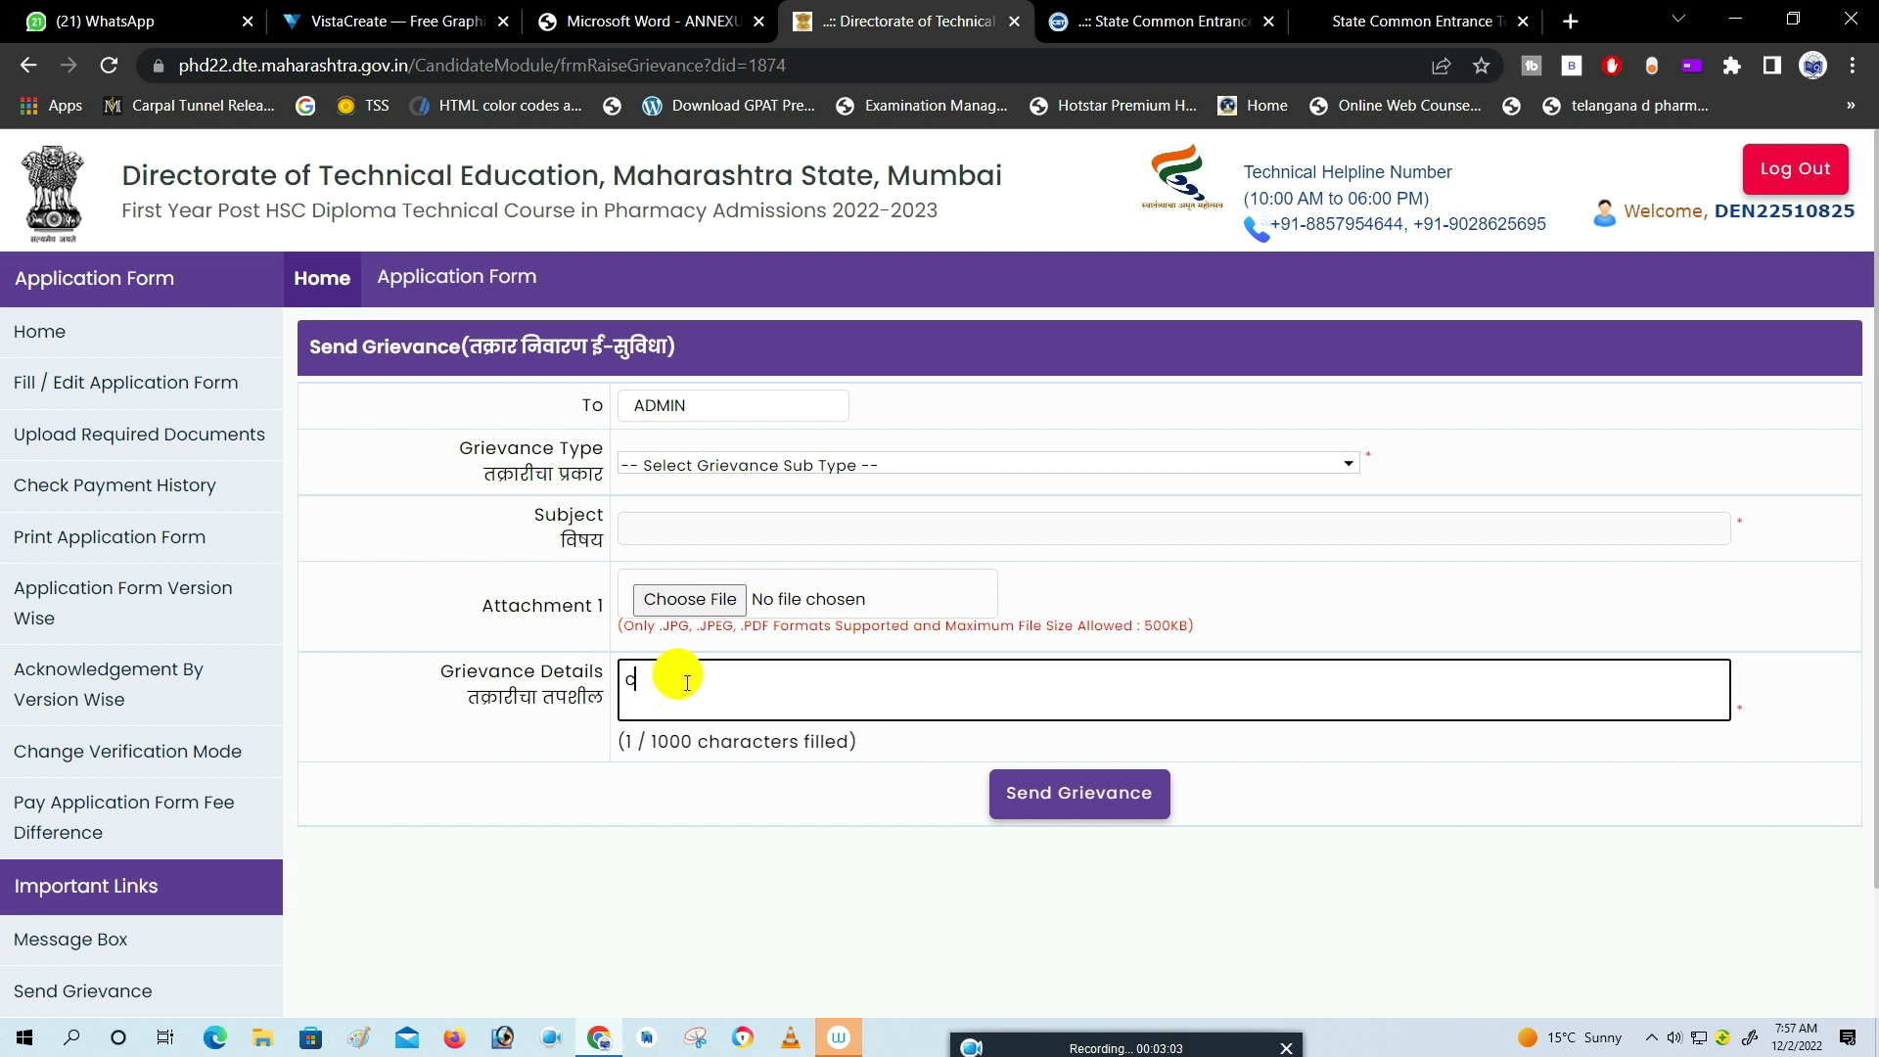
pyautogui.press('BackSpace')
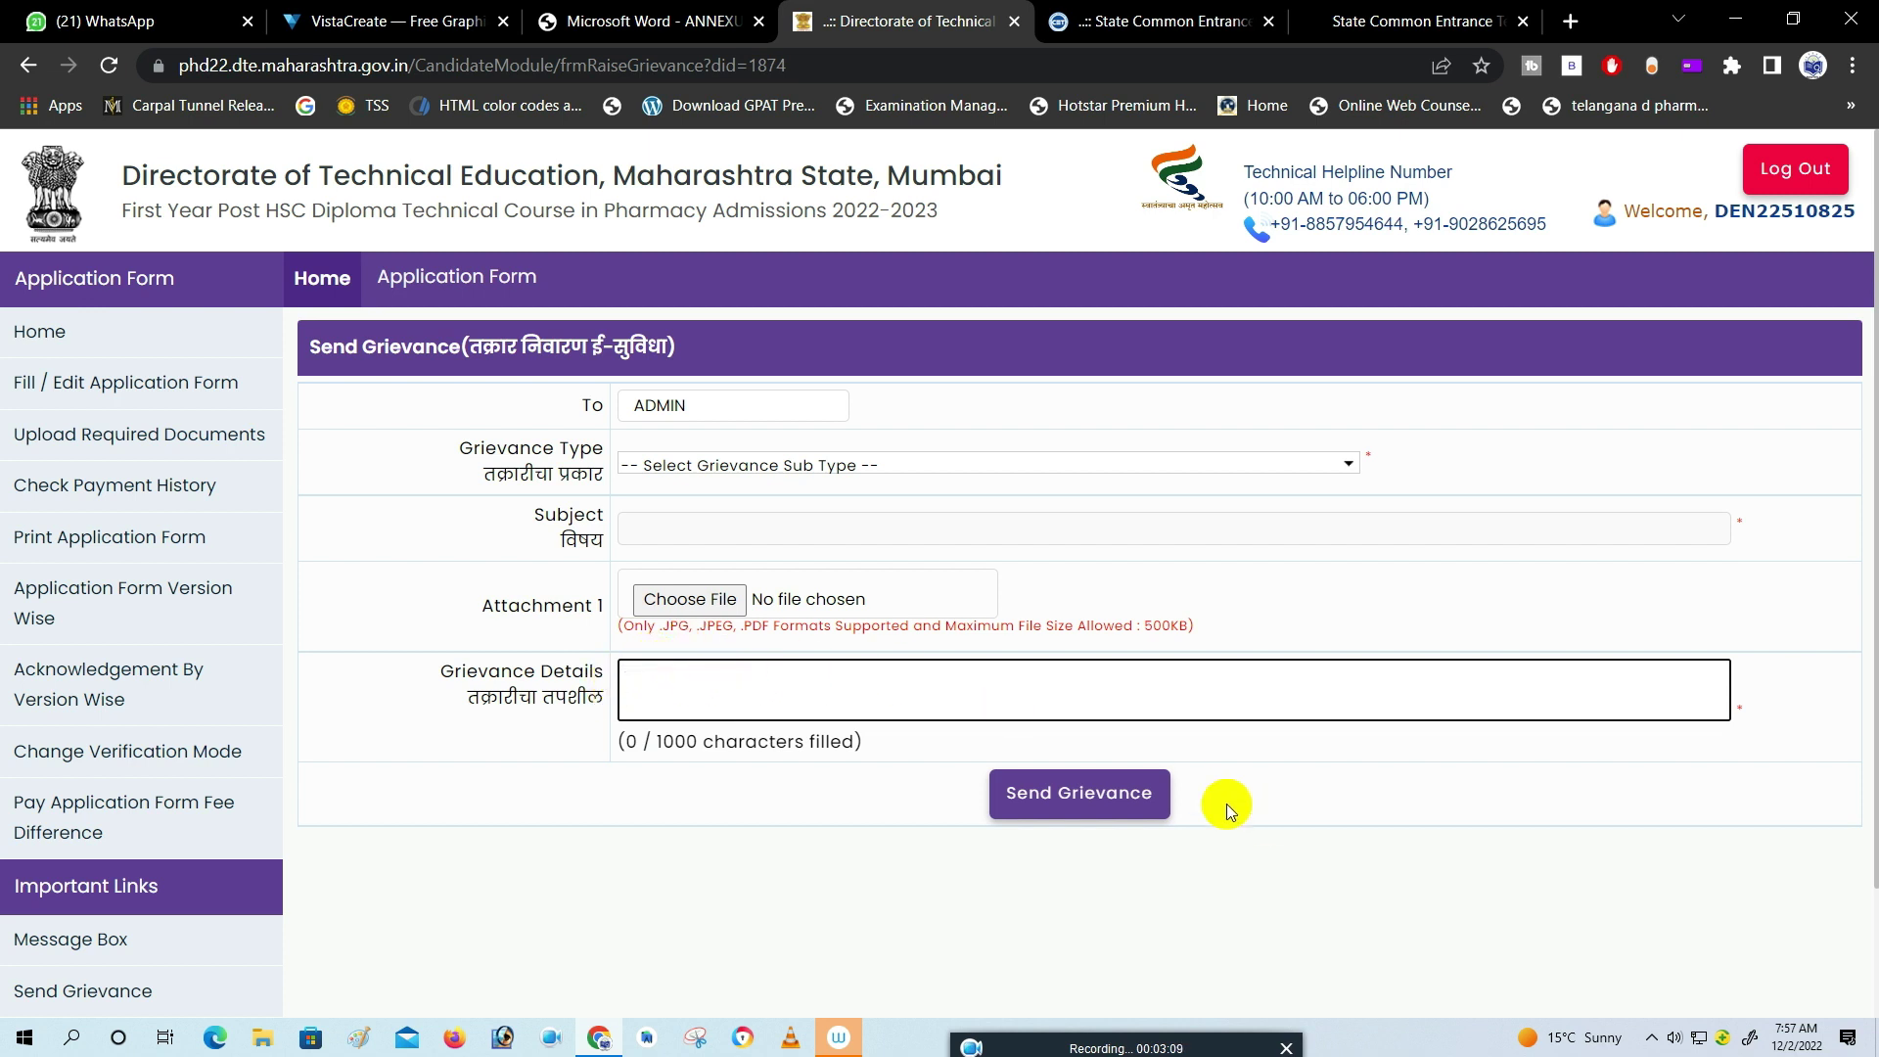
pyautogui.click(1057, 804)
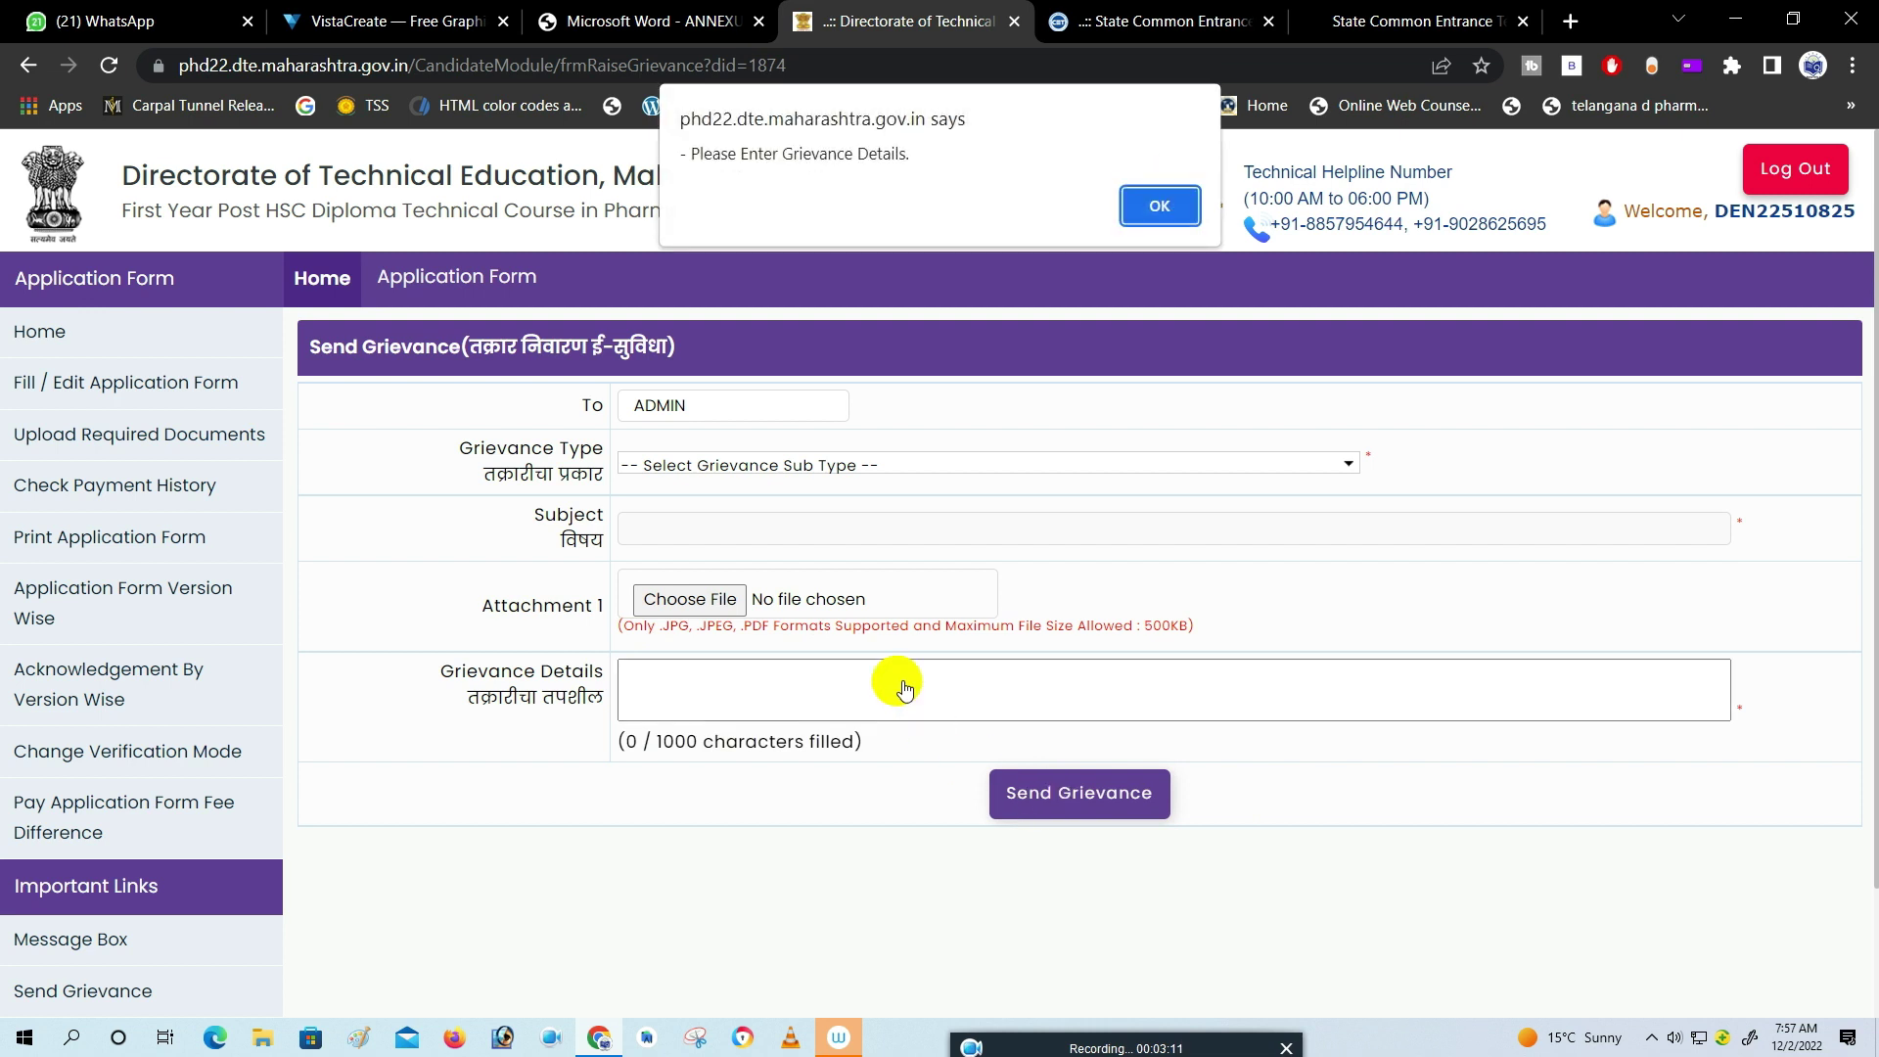
pyautogui.click(1153, 190)
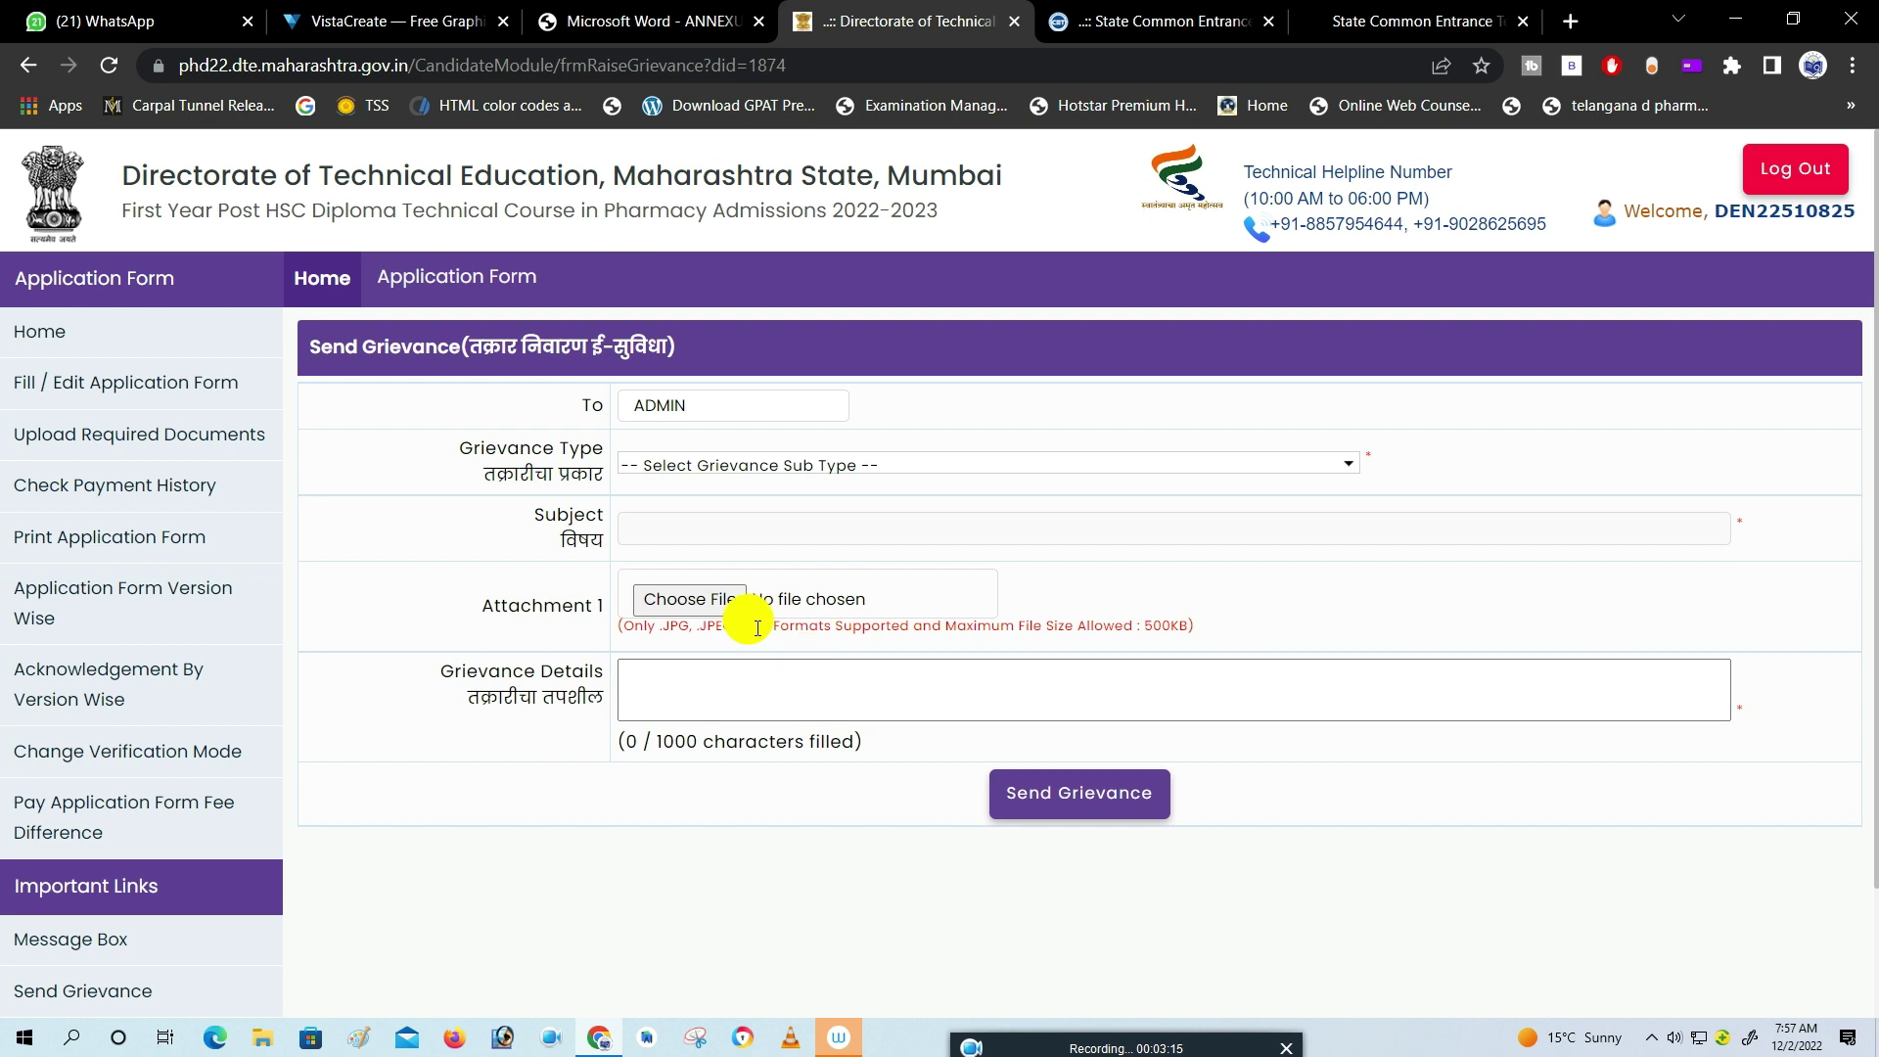
# - Check the status of the candidate's sent grievances
pyautogui.scroll(-2, 235, 675)
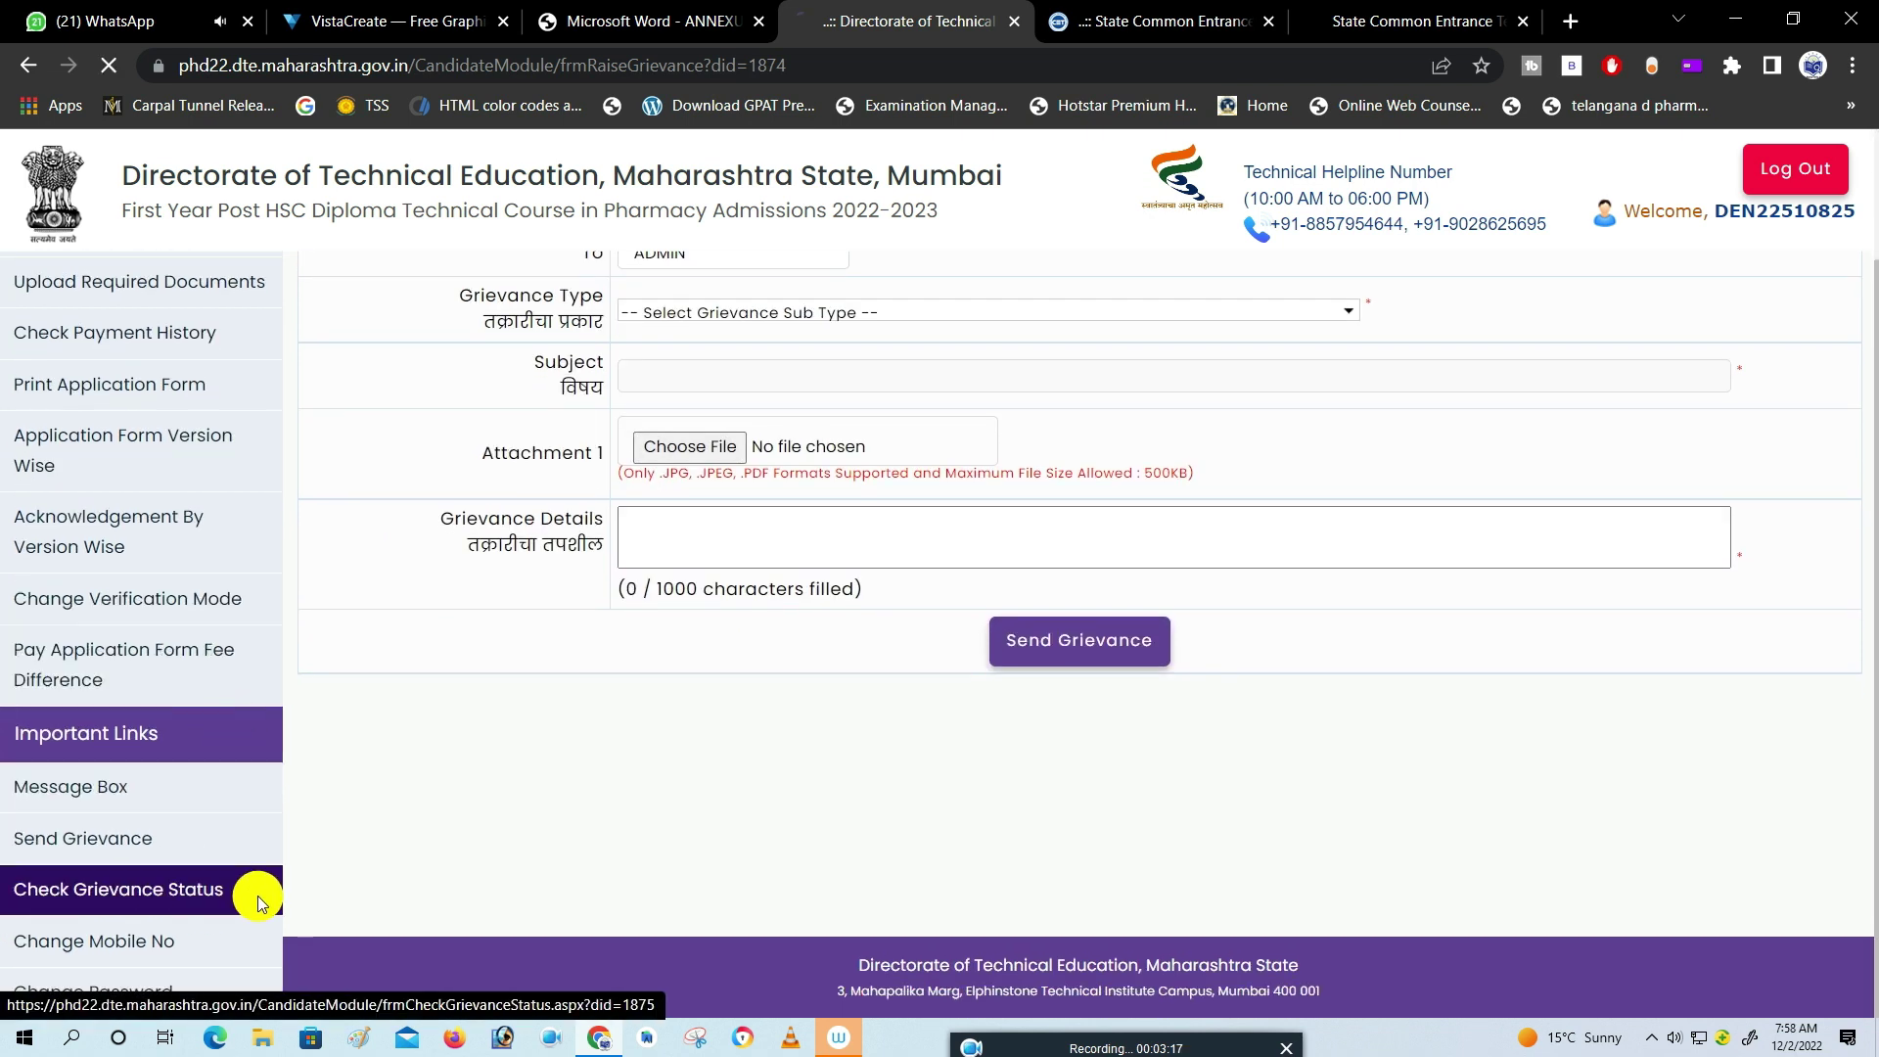
pyautogui.click(253, 891)
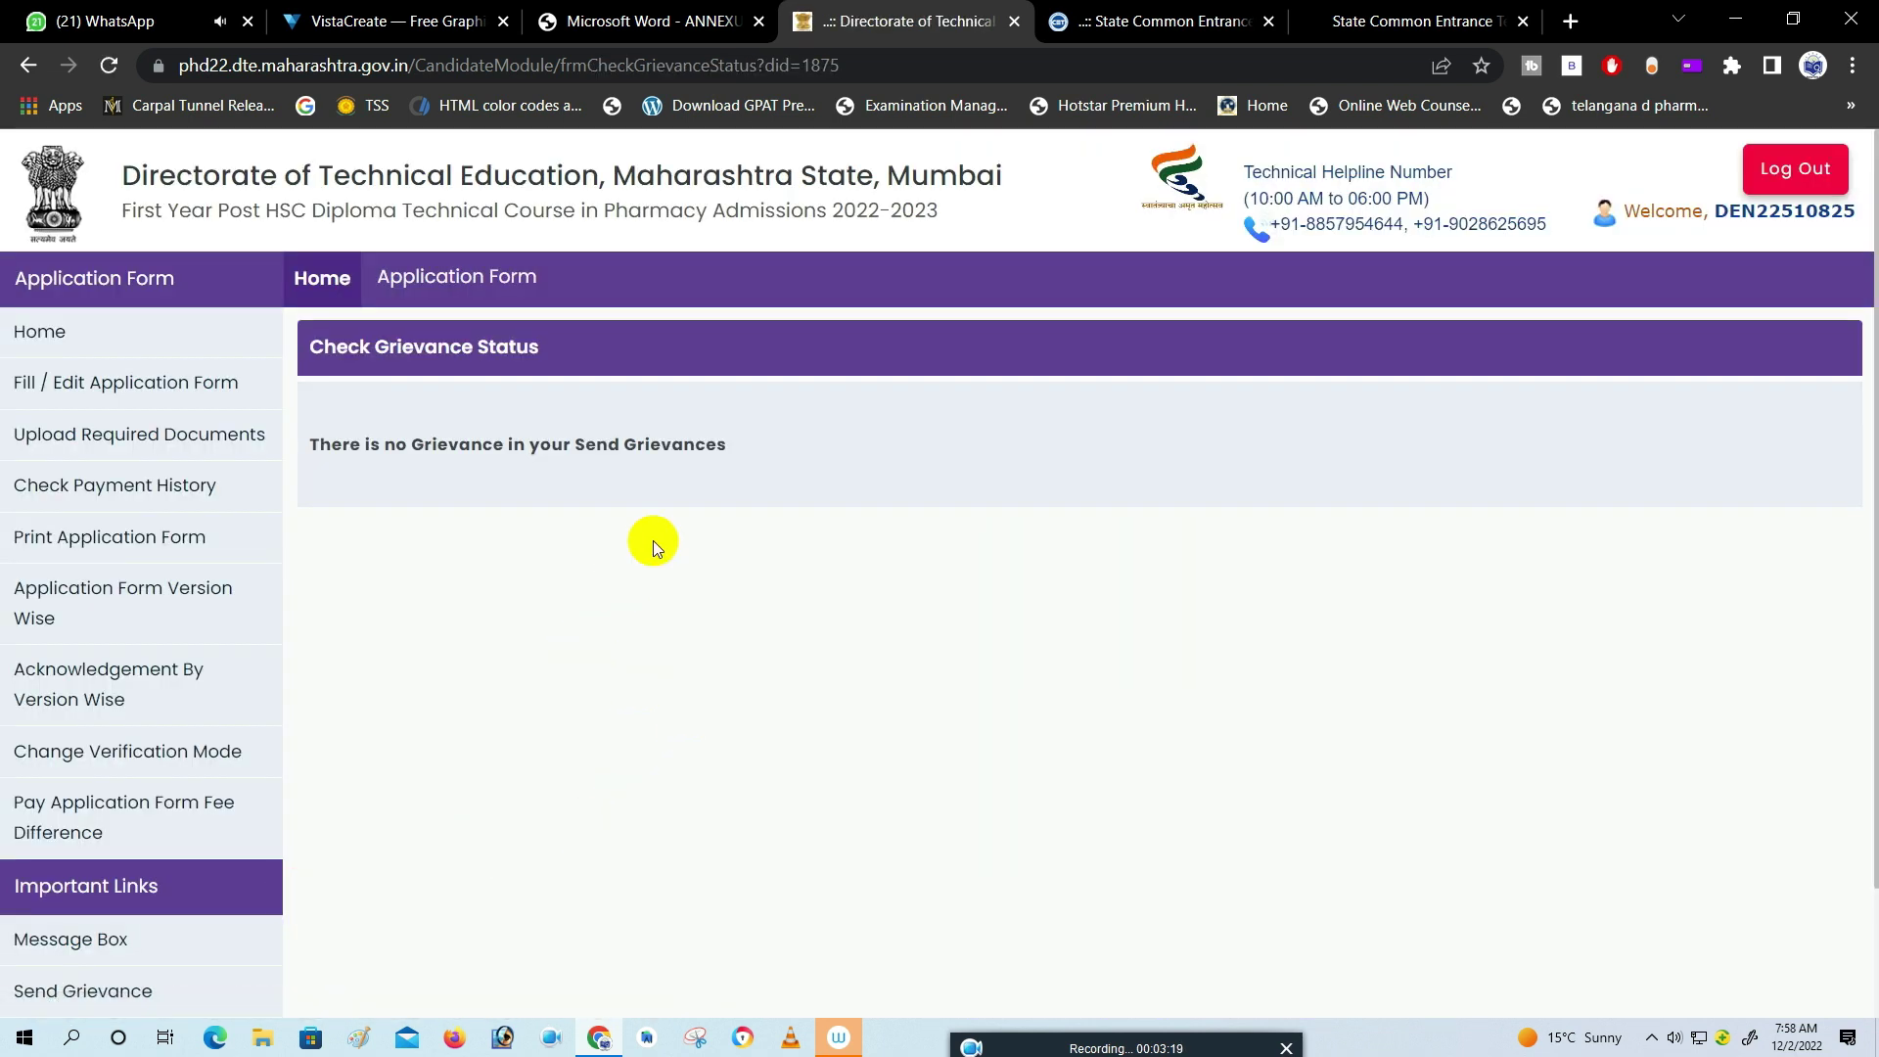